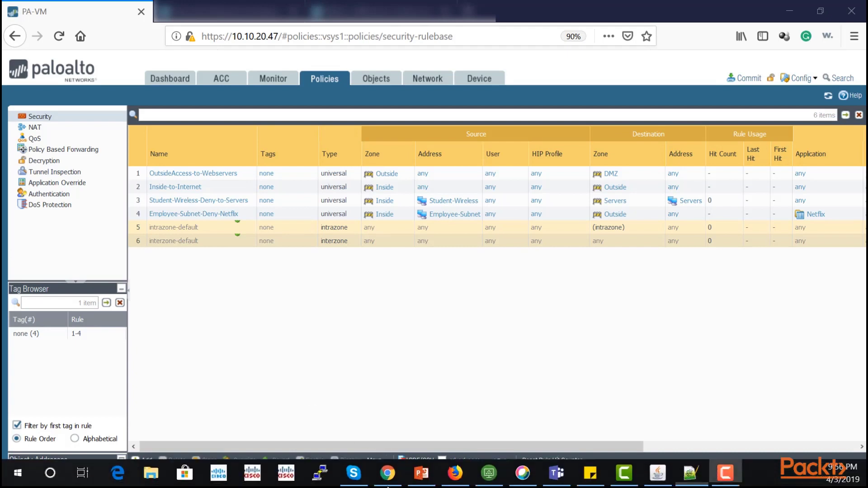
Step: Add a new security policy rule named Outside-to-DMZ
{"action": "left_click", "coordinate": [269, 342]}
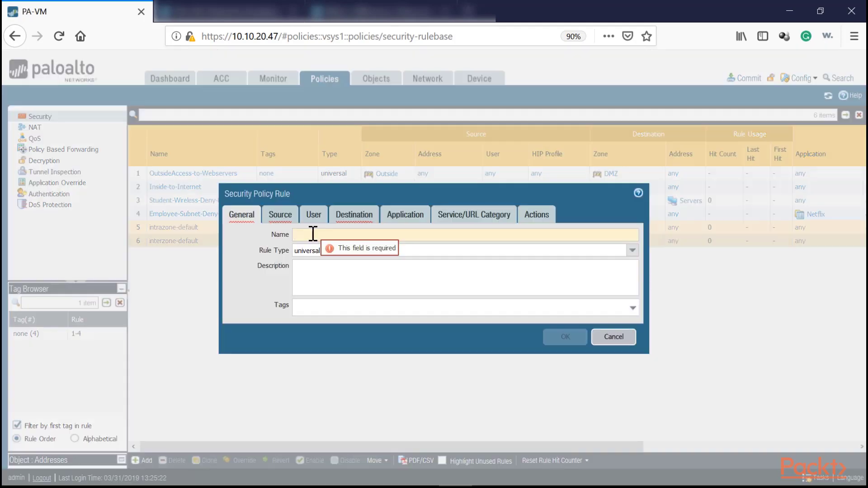
{"action": "type", "text": "Outsid"}
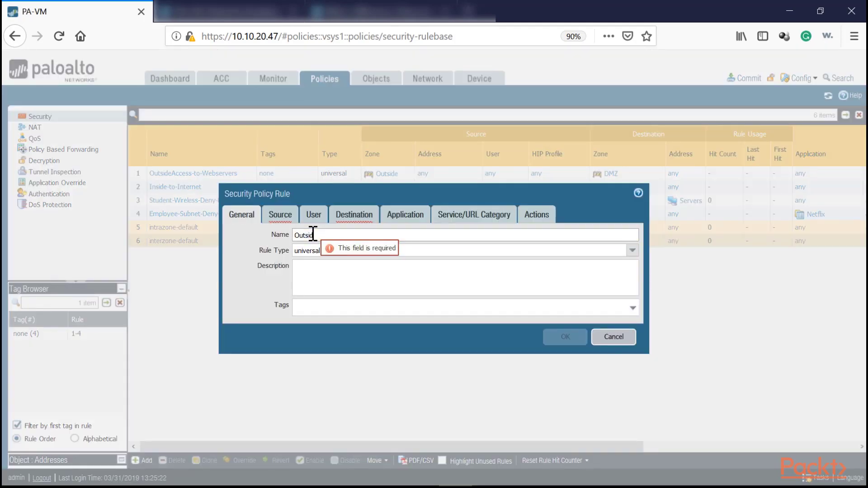
{"action": "type", "text": "e-to-DMZ"}
Step: Set the new rule's source zone to Outside
{"action": "left_click", "coordinate": [281, 214]}
{"action": "left_click", "coordinate": [236, 367]}
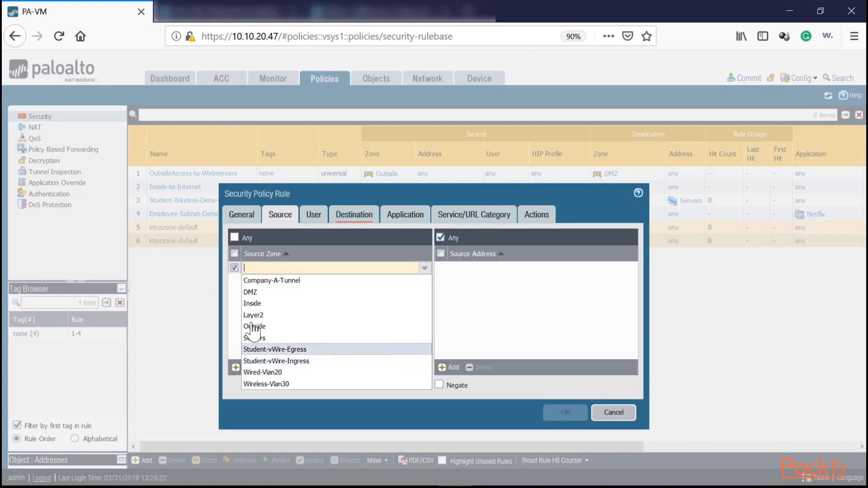
{"action": "left_click", "coordinate": [253, 327]}
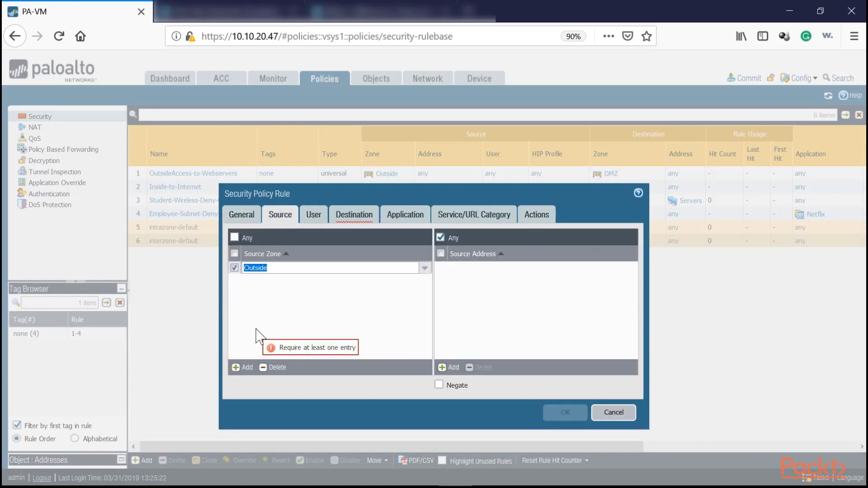
{"action": "left_click", "coordinate": [261, 286]}
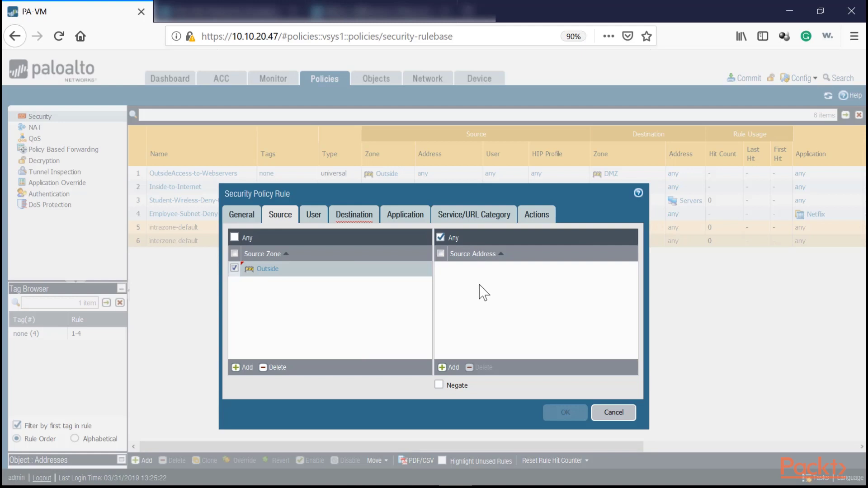
Step: Add the US (United States) region as a source address of the rule
{"action": "left_click", "coordinate": [452, 367]}
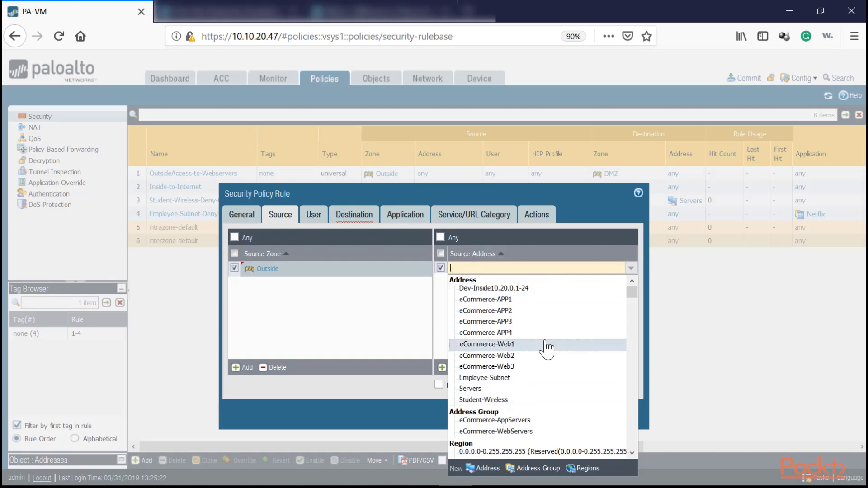
{"action": "scroll", "coordinate": [547, 349], "scroll_direction": "down", "scroll_amount": 15}
{"action": "scroll", "coordinate": [547, 353], "scroll_direction": "down", "scroll_amount": 15}
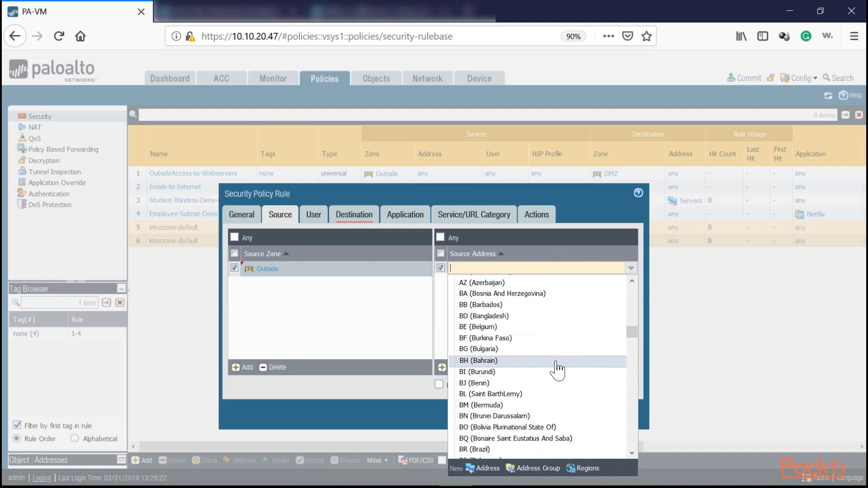
{"action": "scroll", "coordinate": [559, 370], "scroll_direction": "down", "scroll_amount": 15}
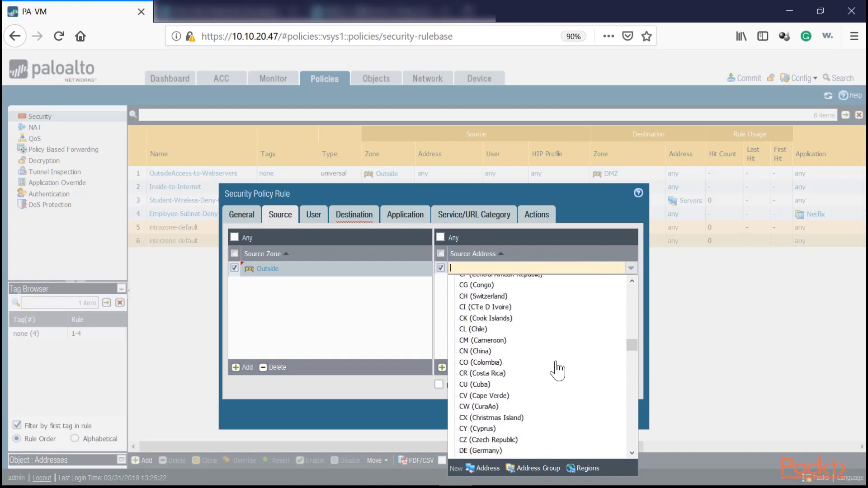
{"action": "scroll", "coordinate": [559, 370], "scroll_direction": "down", "scroll_amount": 10}
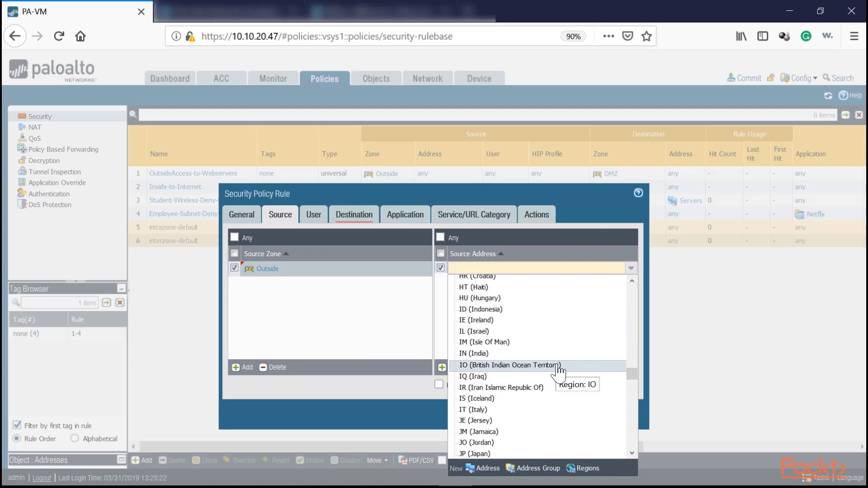
{"action": "scroll", "coordinate": [559, 370], "scroll_direction": "down", "scroll_amount": 15}
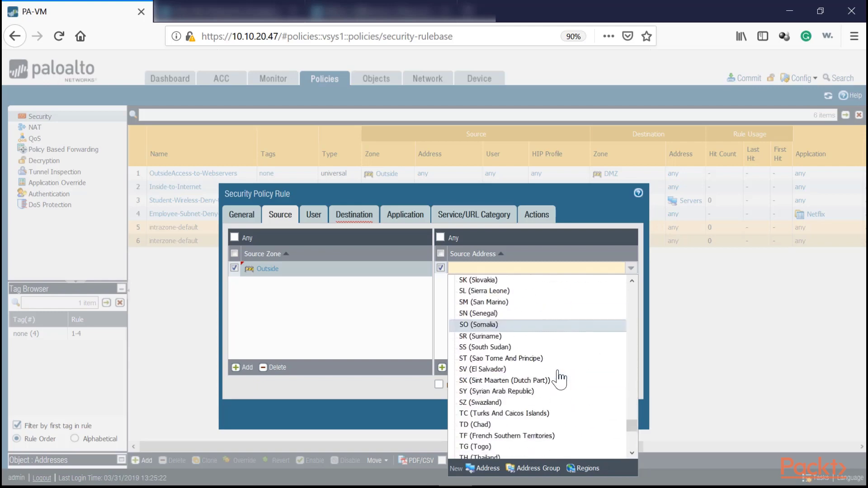
{"action": "scroll", "coordinate": [559, 371], "scroll_direction": "down", "scroll_amount": 7}
{"action": "type", "text": "Uni"}
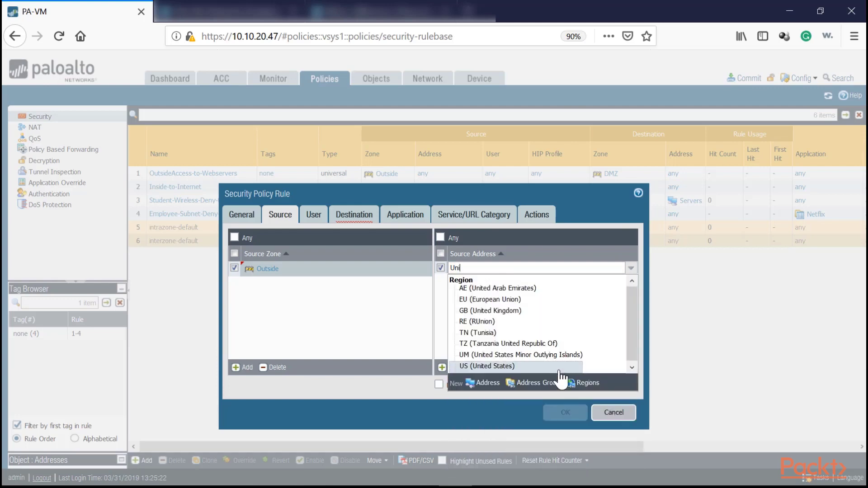
{"action": "left_click", "coordinate": [559, 368]}
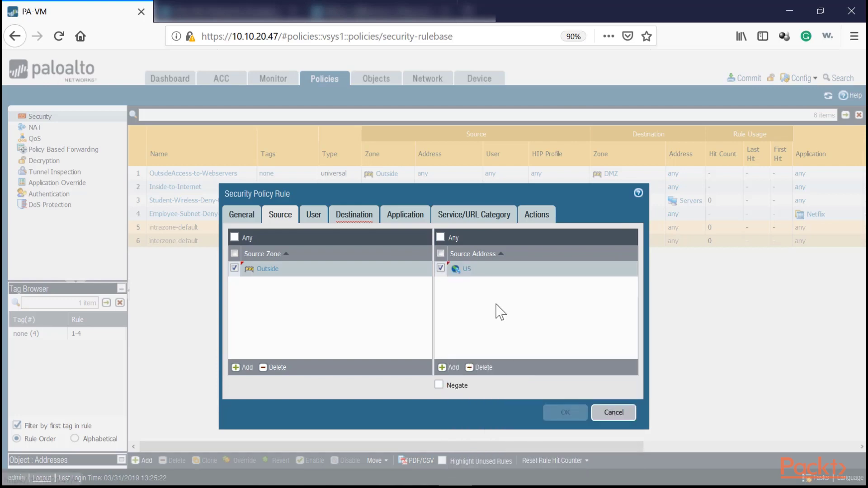
Step: Add the EU (European Union) region as a second source address of the rule
{"action": "left_click", "coordinate": [452, 368]}
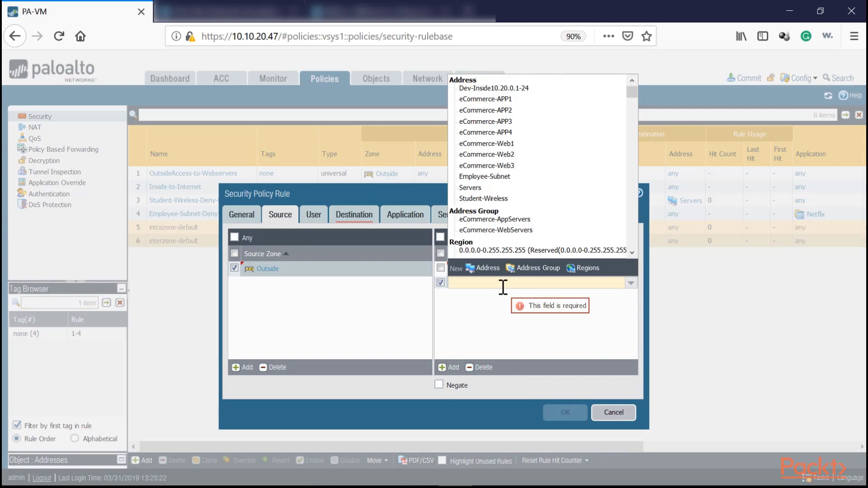
{"action": "type", "text": "Eur"}
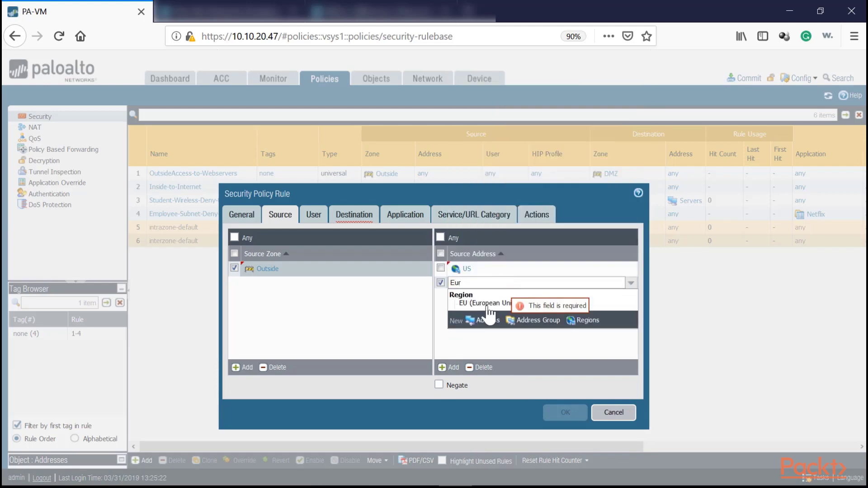
{"action": "left_click", "coordinate": [483, 305]}
{"action": "left_click", "coordinate": [483, 314]}
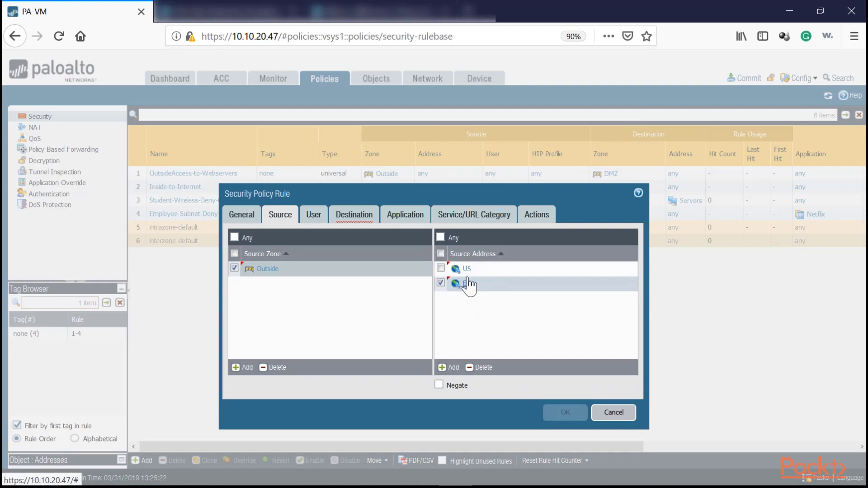
Step: Set the rule's destination zone to DMZ
{"action": "left_click", "coordinate": [356, 218]}
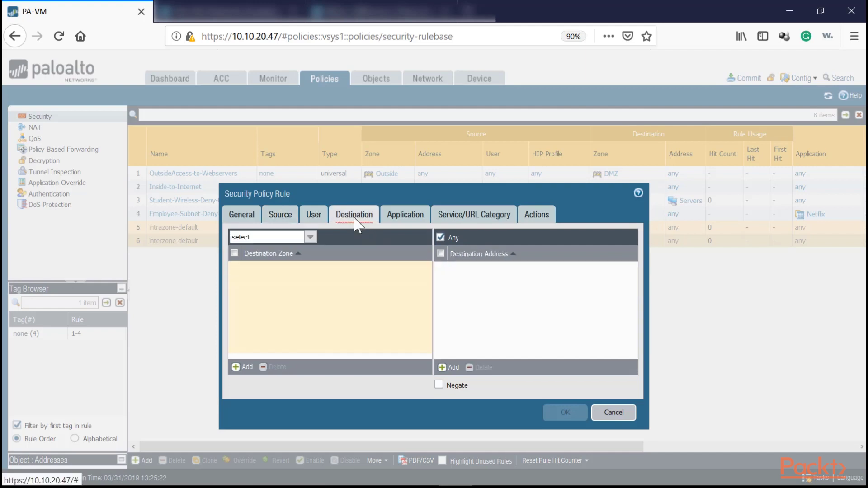
{"action": "left_click", "coordinate": [236, 368]}
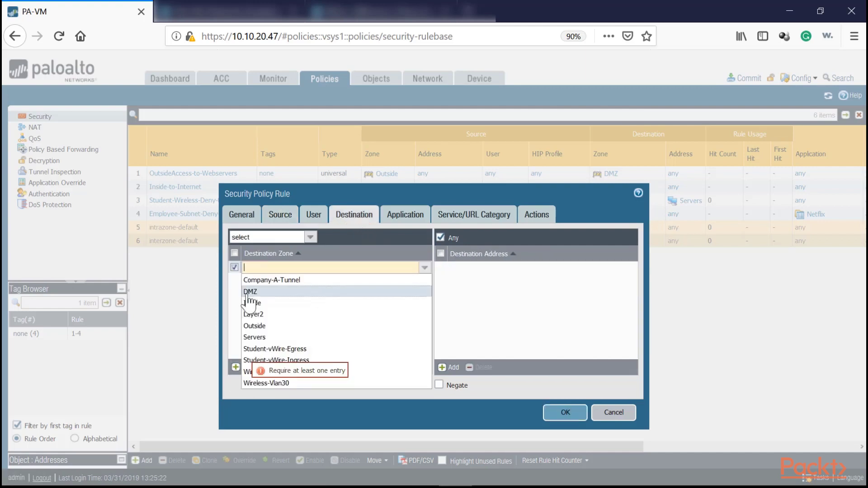
{"action": "left_click", "coordinate": [251, 293]}
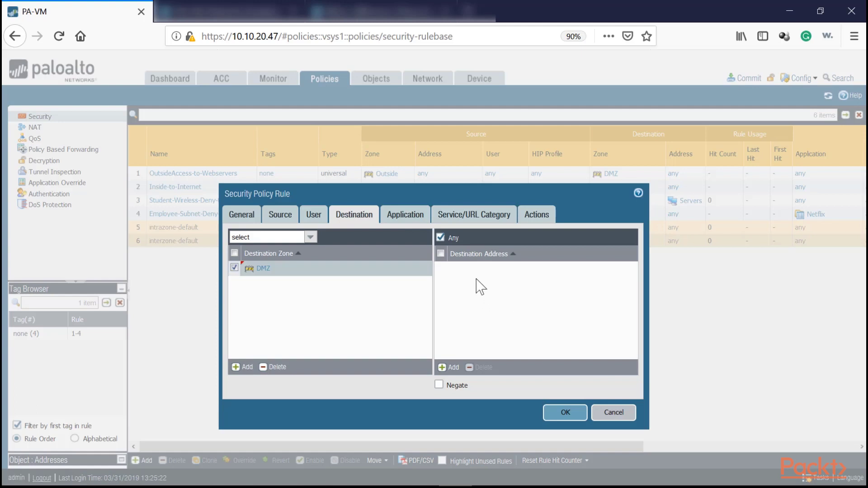
Step: Set the rule's service to application-default, keep the action Allow, and save the rule
{"action": "left_click", "coordinate": [411, 217]}
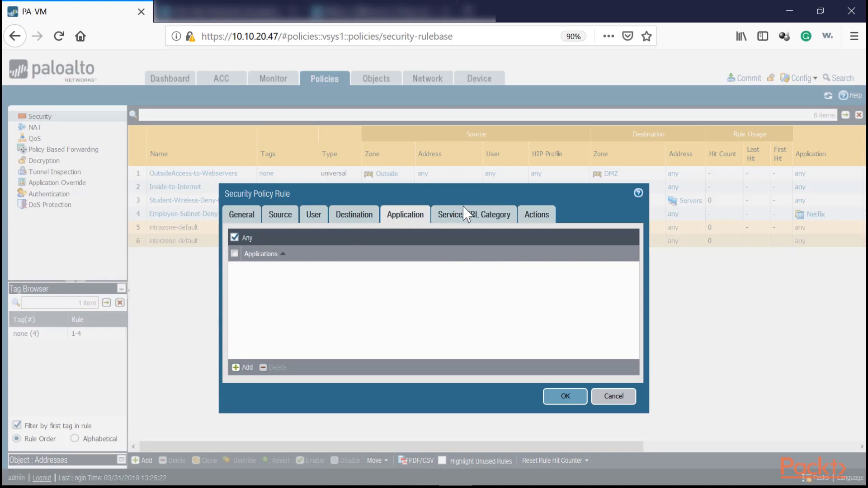
{"action": "left_click", "coordinate": [467, 214]}
{"action": "left_click", "coordinate": [311, 238]}
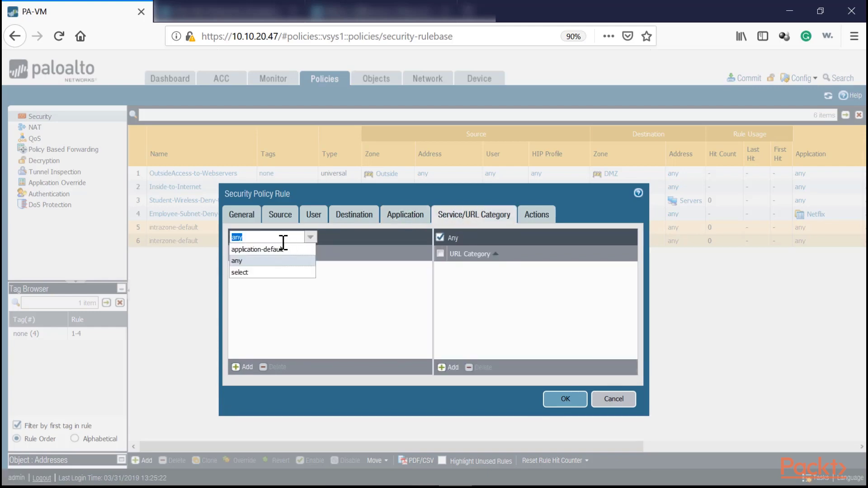
{"action": "left_click", "coordinate": [280, 261]}
{"action": "left_click", "coordinate": [311, 237]}
{"action": "left_click", "coordinate": [281, 249]}
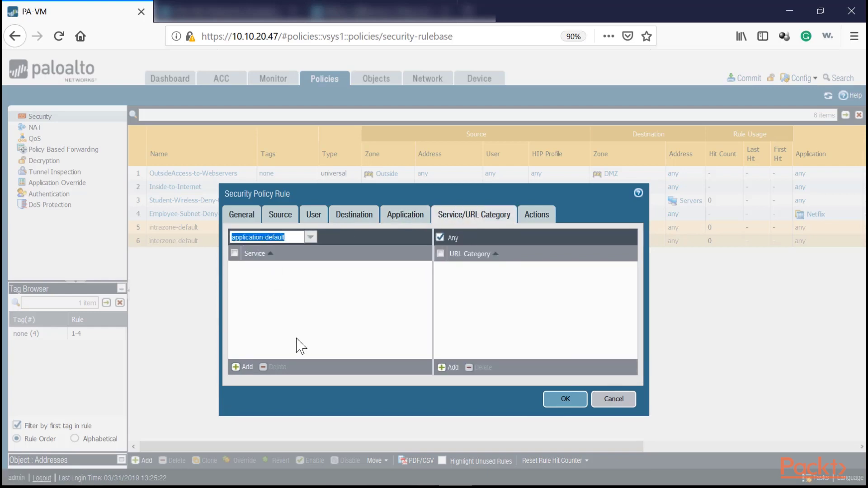
{"action": "left_click", "coordinate": [537, 216]}
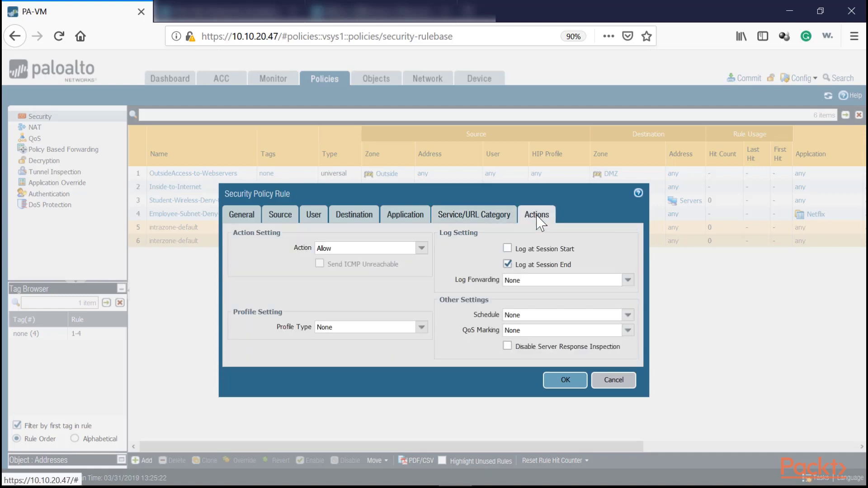
{"action": "left_click", "coordinate": [560, 380]}
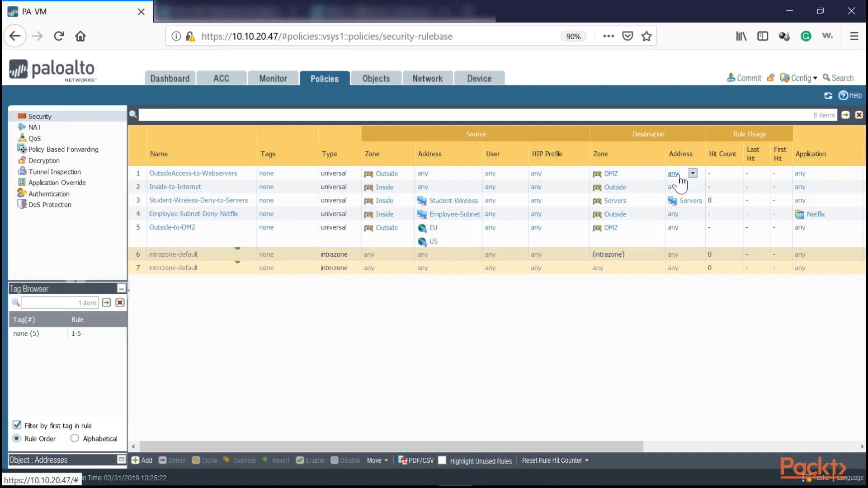
Step: Move the Outside-to-DMZ rule to the first position, above OutsideAccess-to-Webservers
{"action": "left_click_drag", "start_coordinate": [607, 447], "coordinate": [810, 438]}
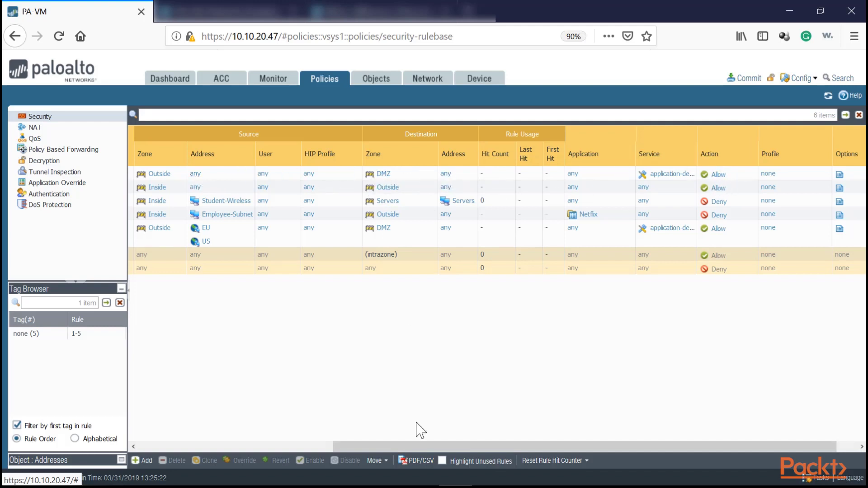
{"action": "left_click_drag", "start_coordinate": [413, 445], "coordinate": [164, 442]}
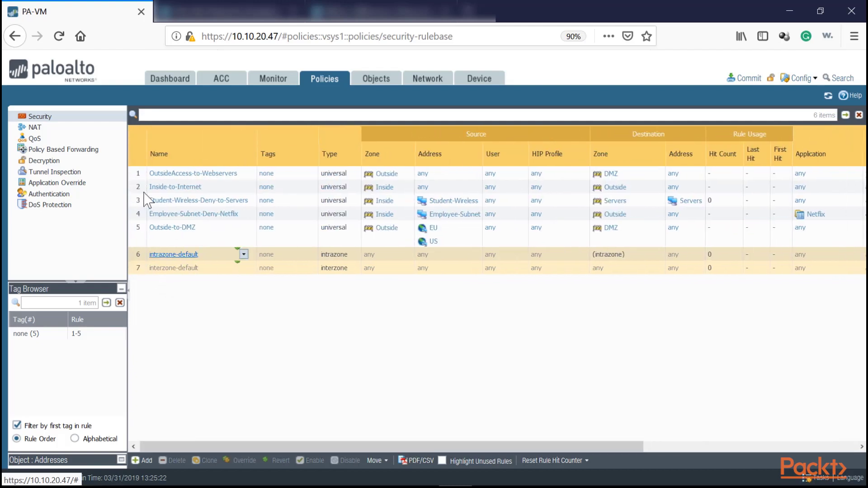
{"action": "left_click", "coordinate": [136, 174]}
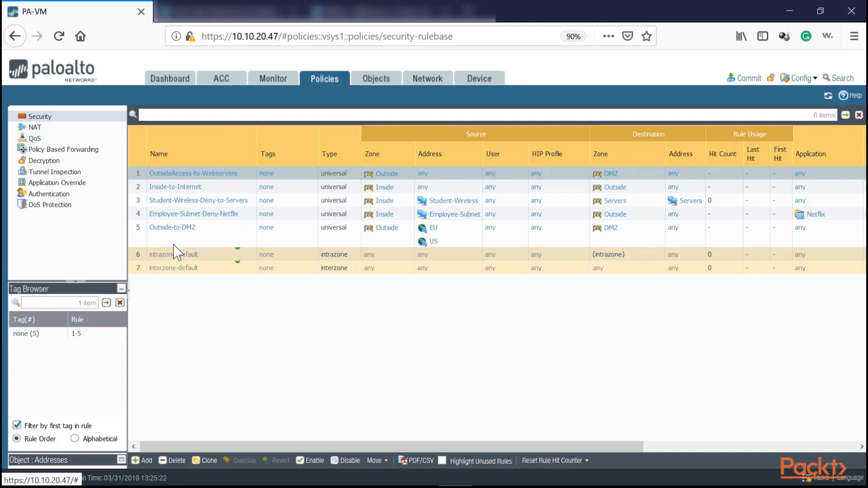
{"action": "left_click", "coordinate": [154, 236]}
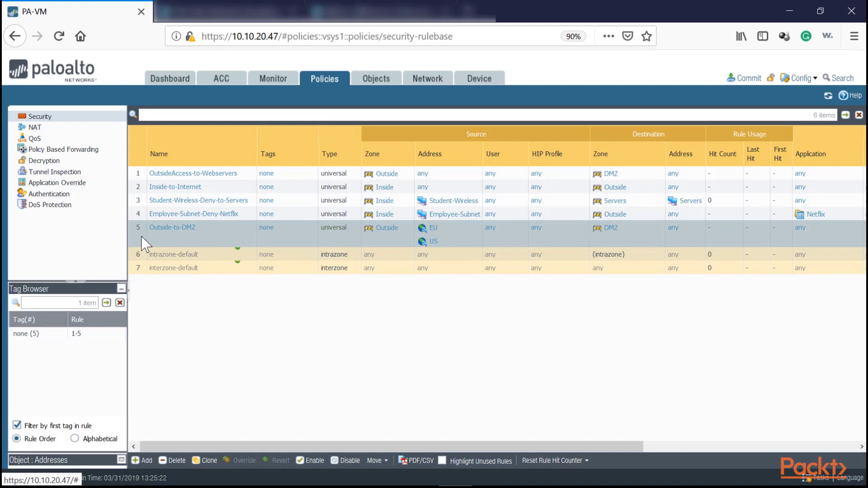
{"action": "left_click_drag", "start_coordinate": [145, 245], "coordinate": [143, 173]}
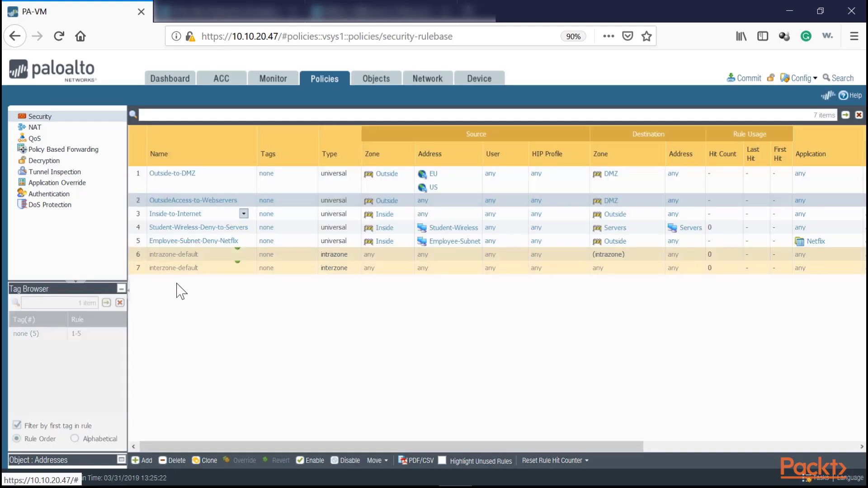
Step: Compare the source and destination settings of the Outside-to-DMZ and OutsideAccess-to-Webservers rules
{"action": "mouse_move", "coordinate": [172, 177]}
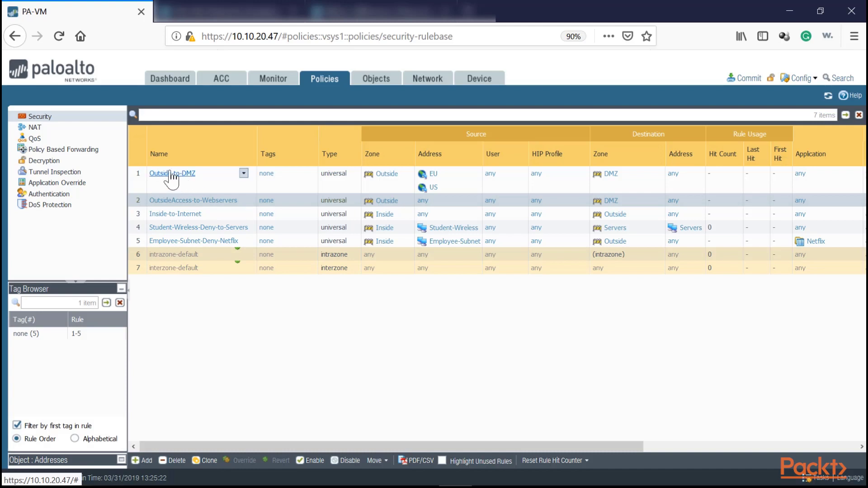
{"action": "left_click", "coordinate": [409, 184]}
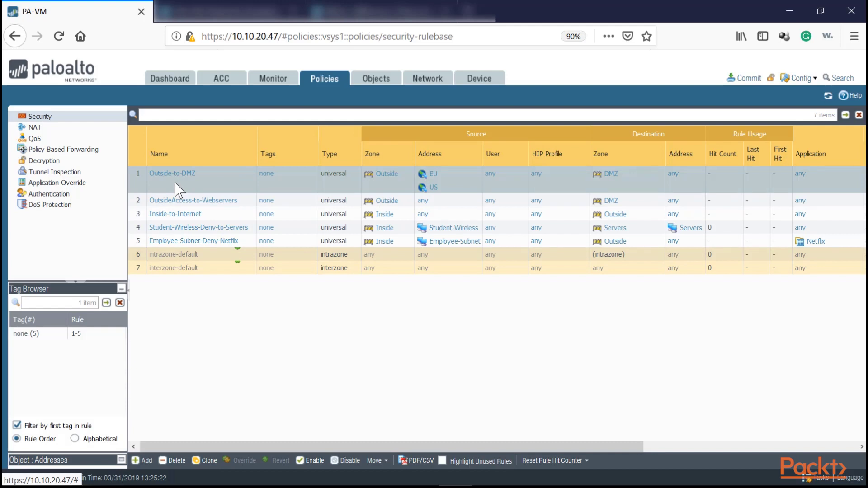
{"action": "mouse_move", "coordinate": [175, 180]}
{"action": "left_click", "coordinate": [141, 202]}
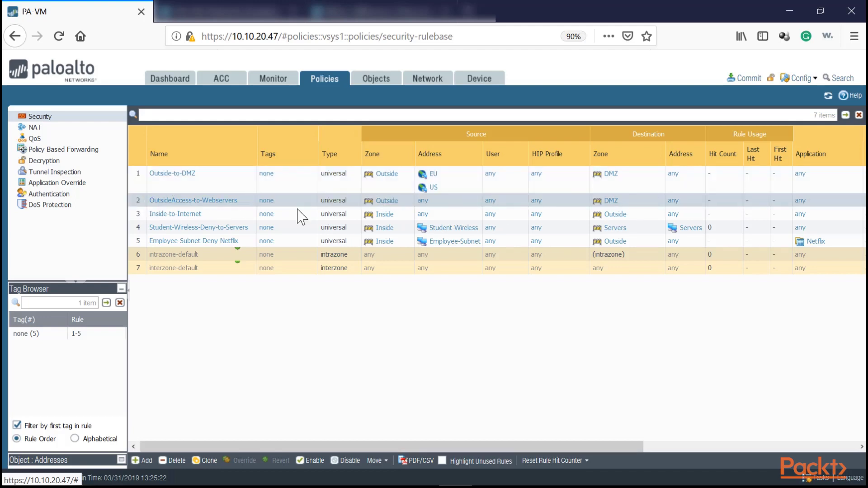
{"action": "mouse_move", "coordinate": [247, 202]}
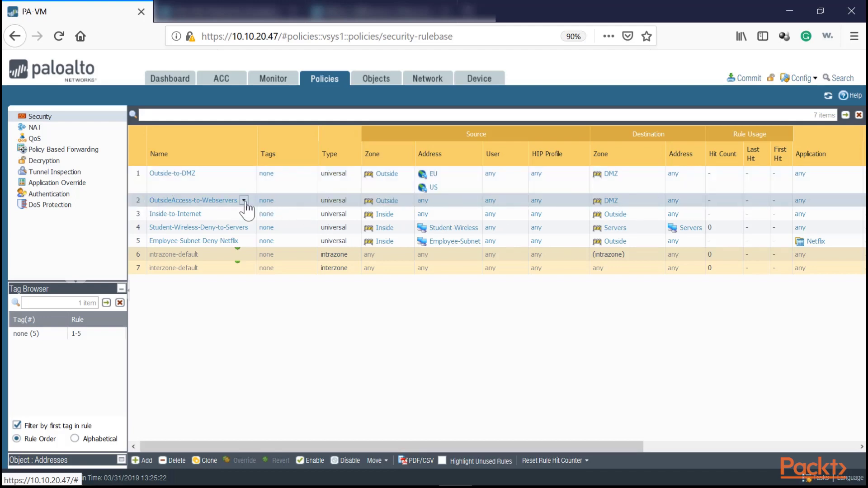
{"action": "left_click", "coordinate": [134, 186]}
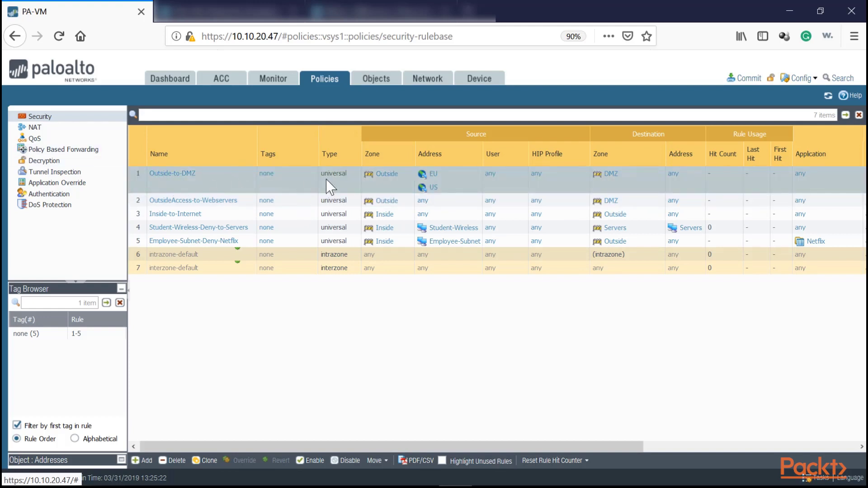
{"action": "mouse_move", "coordinate": [436, 192]}
{"action": "left_click", "coordinate": [453, 203]}
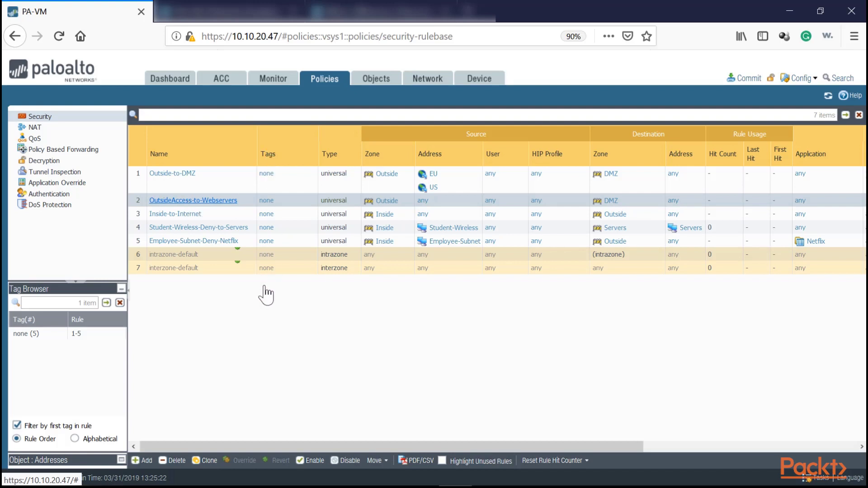
Step: Change the Action setting of the OutsideAccess-to-Webservers rule and save the rule
{"action": "left_click", "coordinate": [193, 200]}
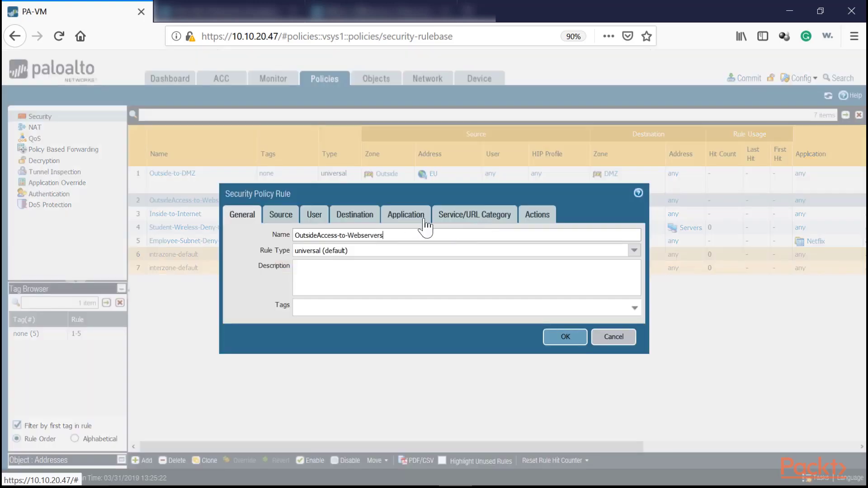
{"action": "left_click", "coordinate": [535, 219]}
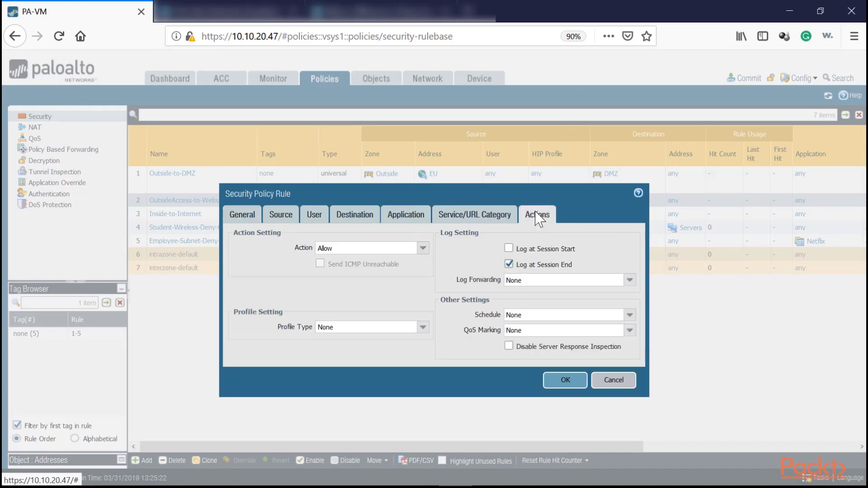
{"action": "left_click", "coordinate": [422, 248]}
{"action": "left_click", "coordinate": [367, 267]}
{"action": "left_click", "coordinate": [566, 382]}
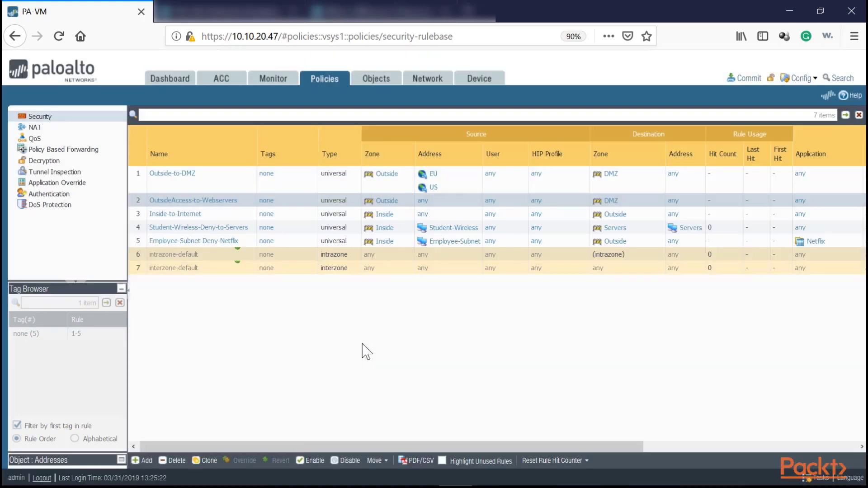
Step: Delete the OutsideAccess-to-Webservers rule from the security rulebase and confirm the deletion
{"action": "left_click_drag", "start_coordinate": [413, 444], "coordinate": [262, 422]}
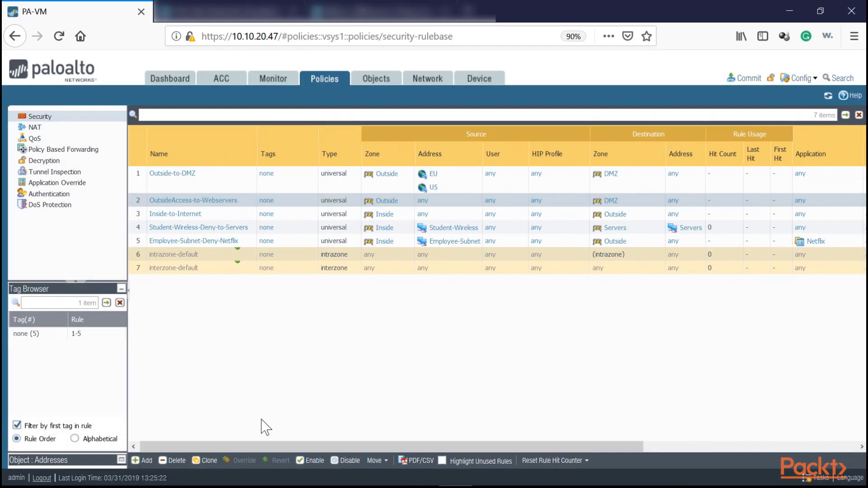
{"action": "right_click", "coordinate": [135, 210]}
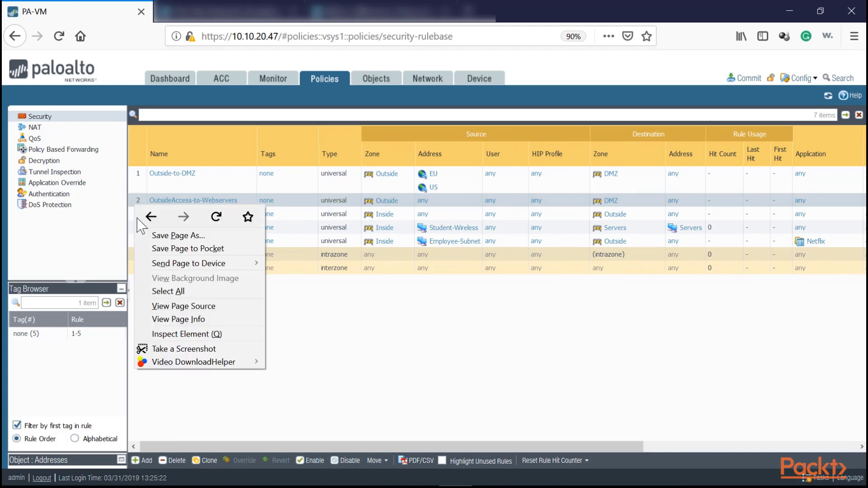
{"action": "left_click", "coordinate": [170, 460]}
{"action": "left_click", "coordinate": [409, 311]}
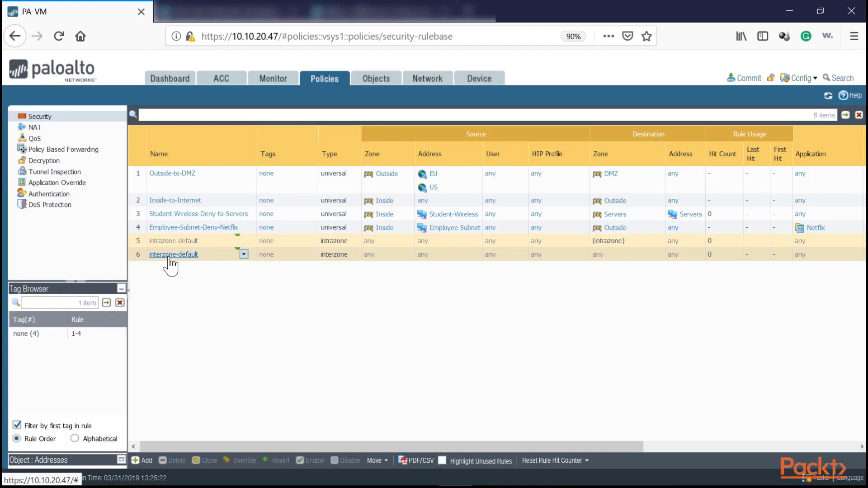
Step: Examine the actions of the remaining rules, comparing Outside-to-DMZ with the interzone-default rule
{"action": "left_click_drag", "start_coordinate": [170, 445], "coordinate": [427, 446]}
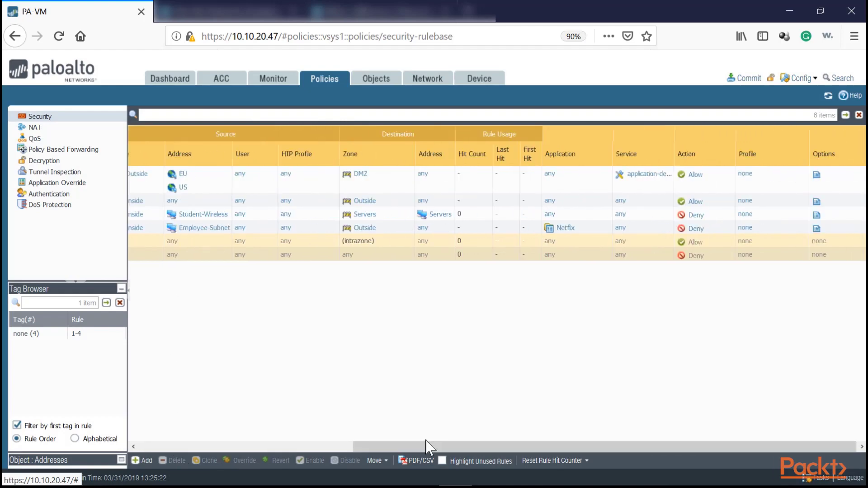
{"action": "mouse_move", "coordinate": [699, 261]}
{"action": "left_click_drag", "start_coordinate": [409, 447], "coordinate": [155, 417]}
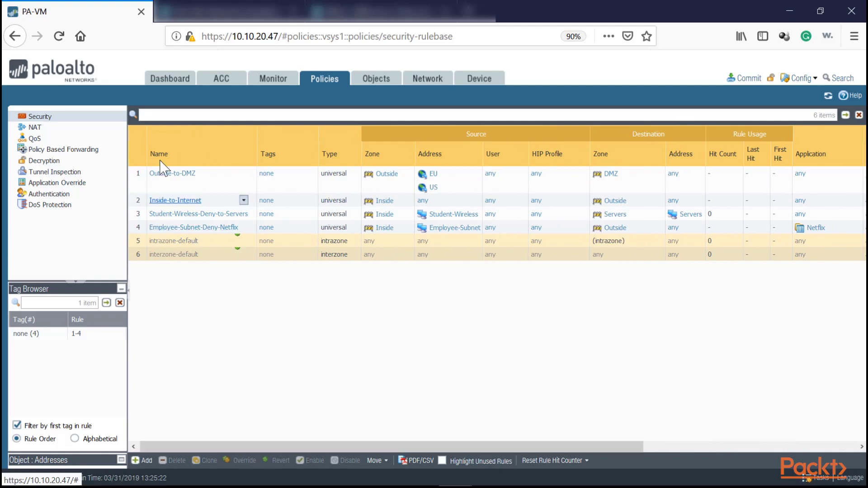
{"action": "left_click", "coordinate": [159, 190]}
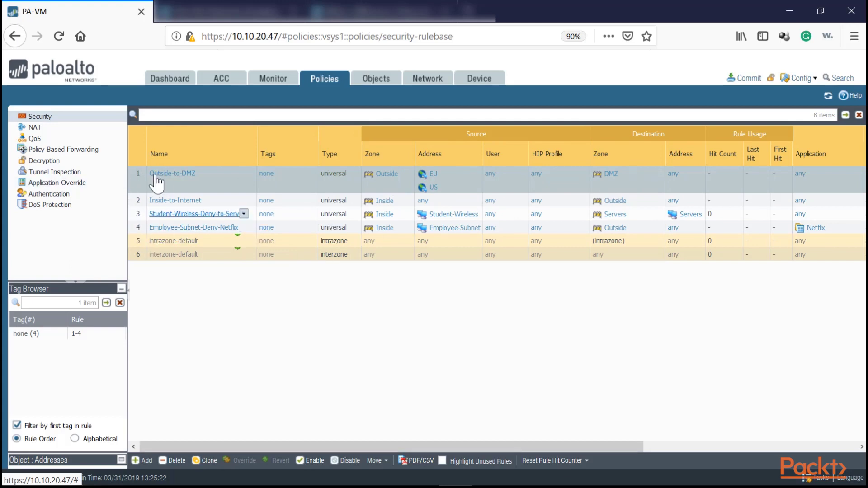
{"action": "left_click", "coordinate": [207, 260]}
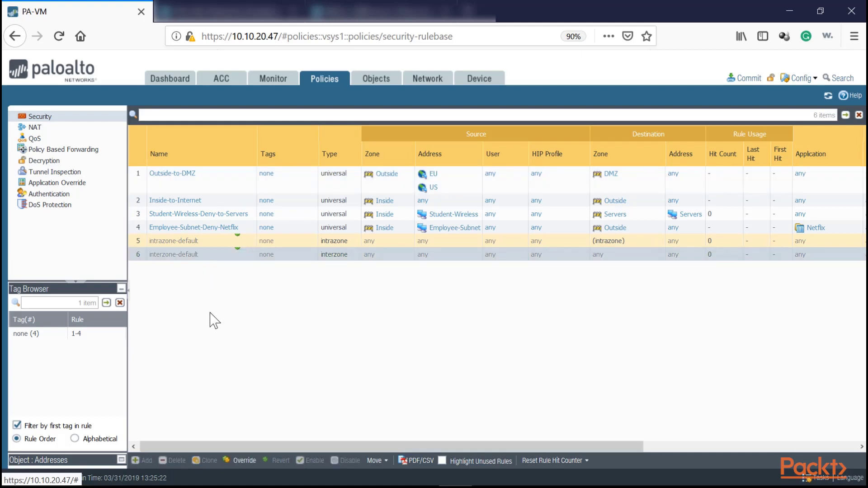
{"action": "key", "text": "alt+Tab"}
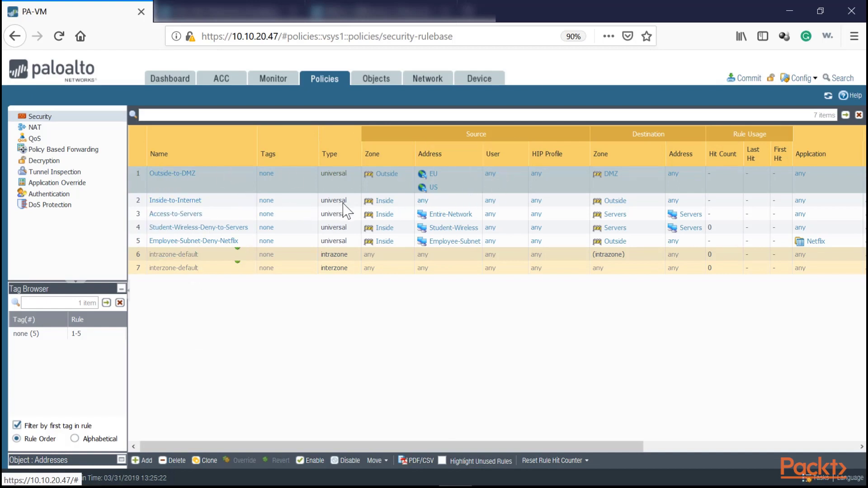
Step: Move the Inside-to-Internet rule below Employee-Subnet-Deny-Netflix, just above the default rules
{"action": "left_click", "coordinate": [476, 200]}
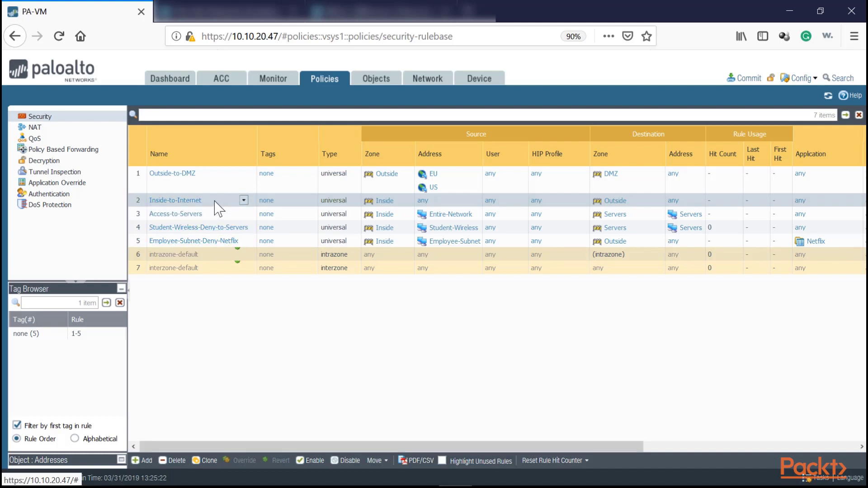
{"action": "left_click_drag", "start_coordinate": [140, 204], "coordinate": [155, 254]}
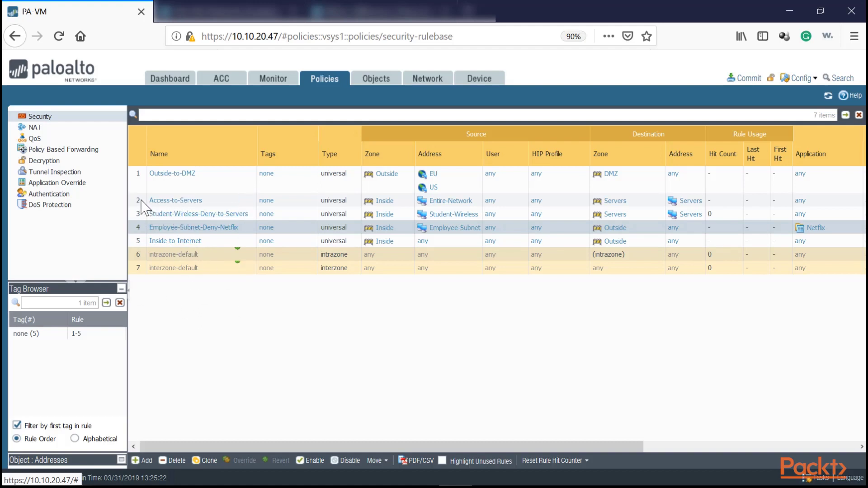
Step: With the Access-to-Servers rule selected, add a security policy rule named Marketing-Deny-HR-Servers
{"action": "left_click", "coordinate": [227, 201]}
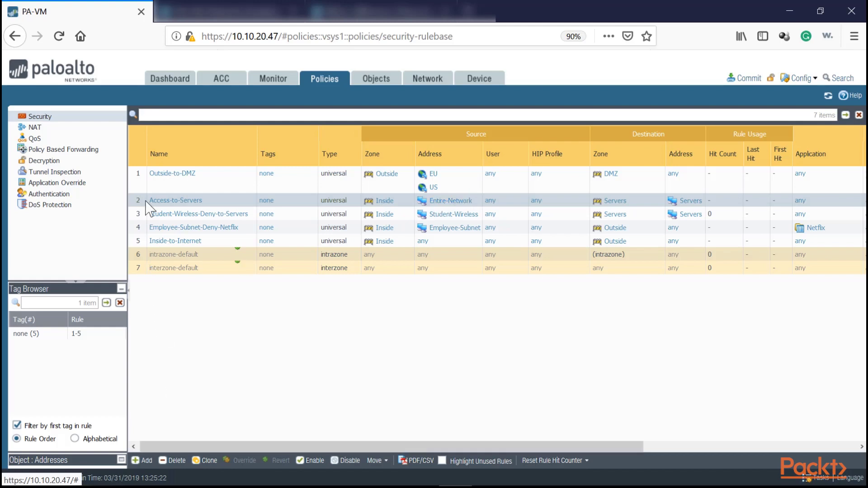
{"action": "left_click", "coordinate": [141, 461]}
{"action": "type", "text": "Man"}
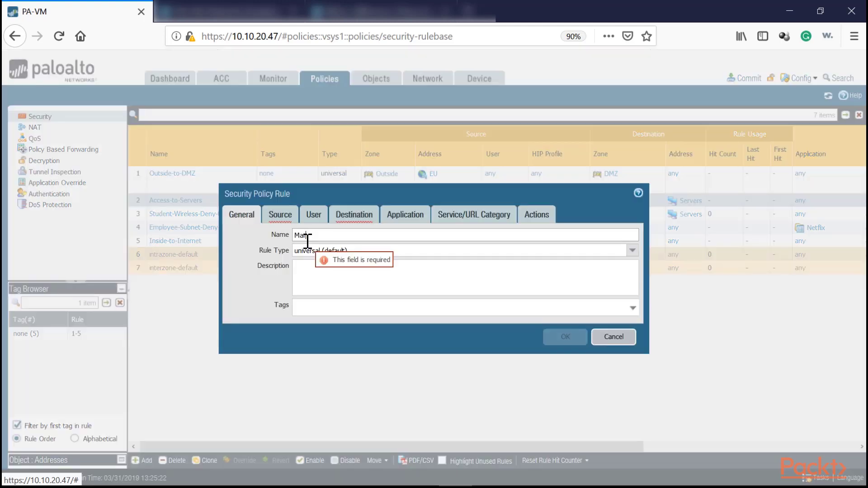
{"action": "key", "text": "BackSpace"}
{"action": "key", "text": "BackSpace"}
{"action": "key", "text": "BackSpace"}
{"action": "type", "text": "Mar"}
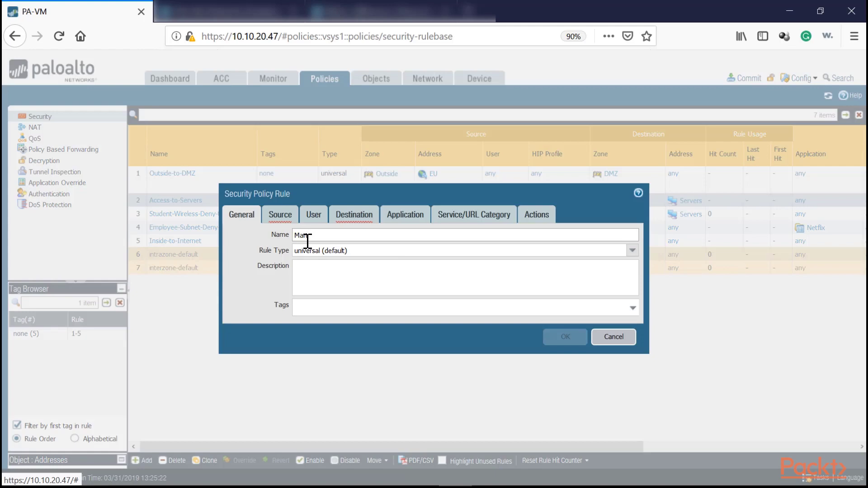
{"action": "type", "text": "keting-Deny-HR-Servers"}
Step: Set the new rule's source zone to Inside and its source address to Employee-Subnet
{"action": "left_click", "coordinate": [281, 216]}
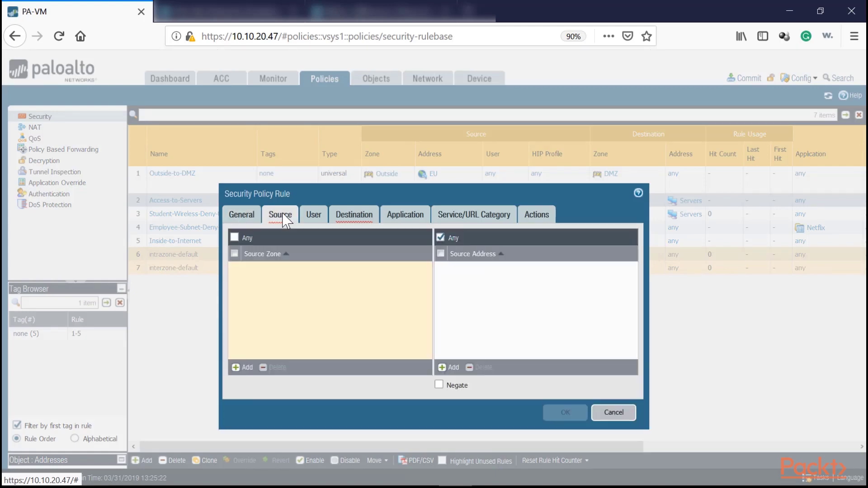
{"action": "left_click", "coordinate": [244, 367]}
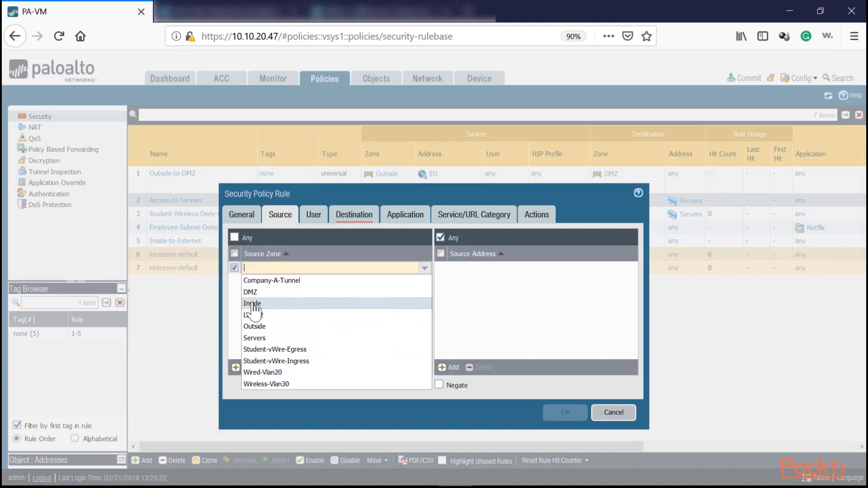
{"action": "left_click", "coordinate": [251, 303]}
{"action": "left_click", "coordinate": [450, 369]}
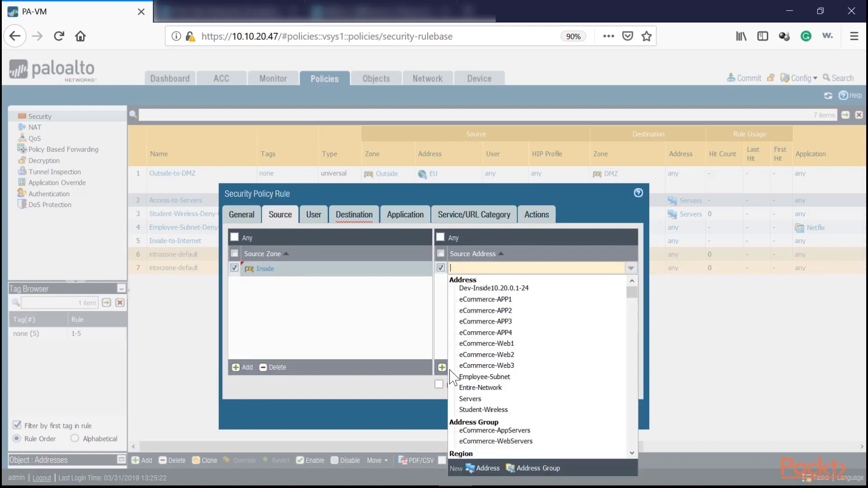
{"action": "left_click", "coordinate": [493, 387]}
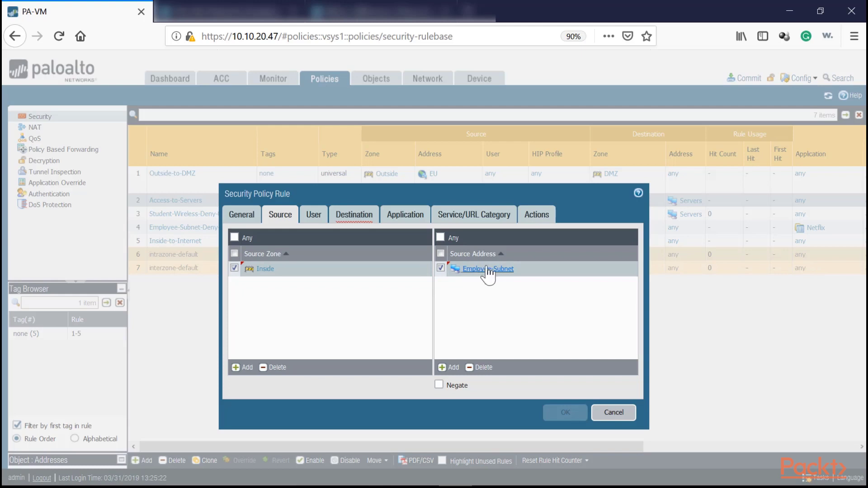
Step: Add the padomain\hr-staff group as the rule's source user
{"action": "left_click", "coordinate": [322, 218]}
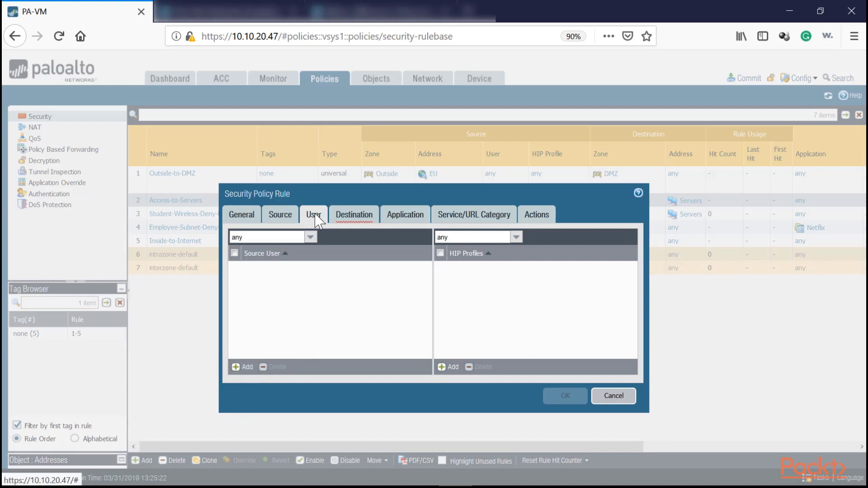
{"action": "left_click", "coordinate": [247, 367]}
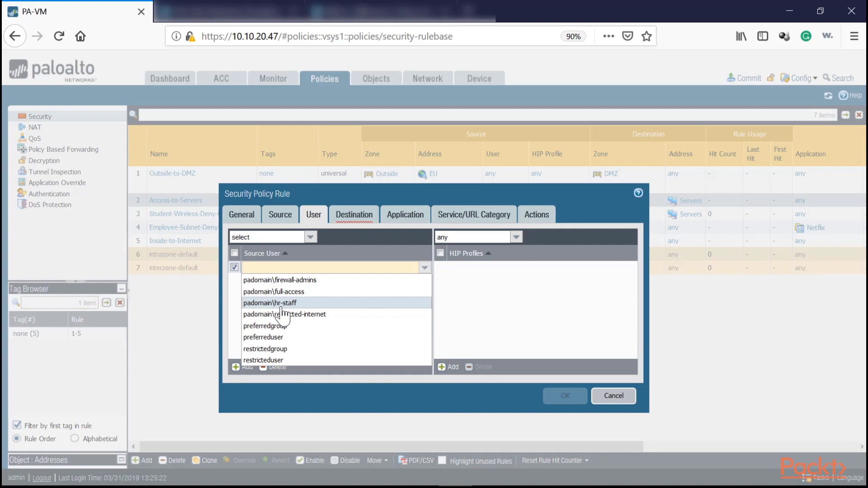
{"action": "left_click", "coordinate": [271, 306]}
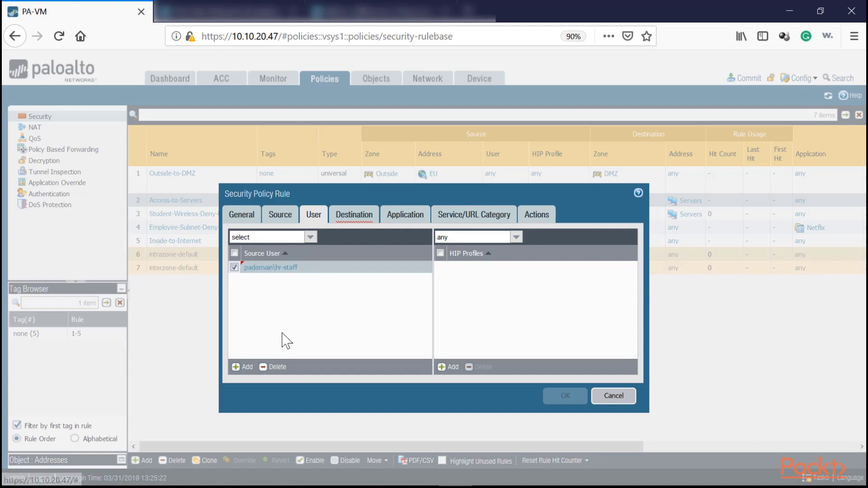
Step: Set the rule's destination zone to Servers
{"action": "left_click", "coordinate": [355, 219]}
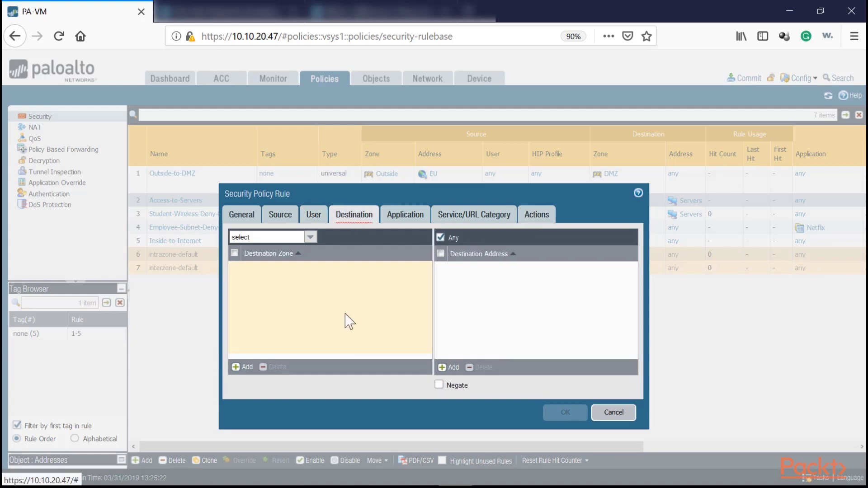
{"action": "left_click", "coordinate": [240, 369]}
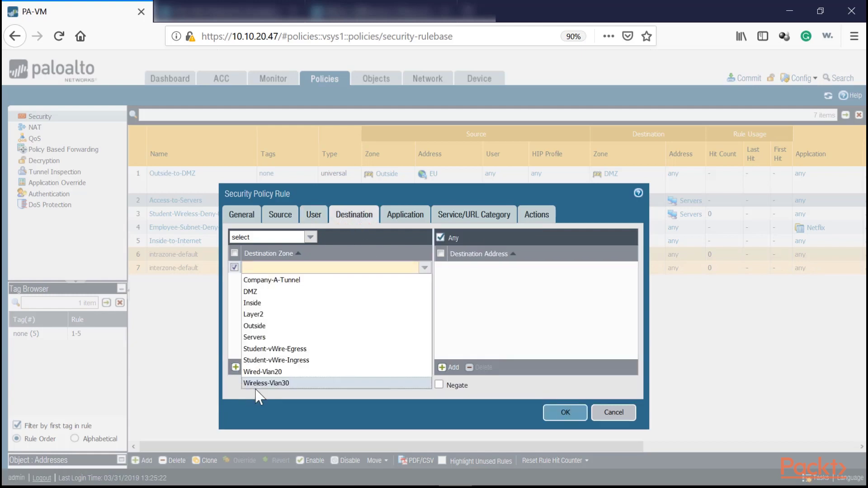
{"action": "left_click", "coordinate": [257, 340]}
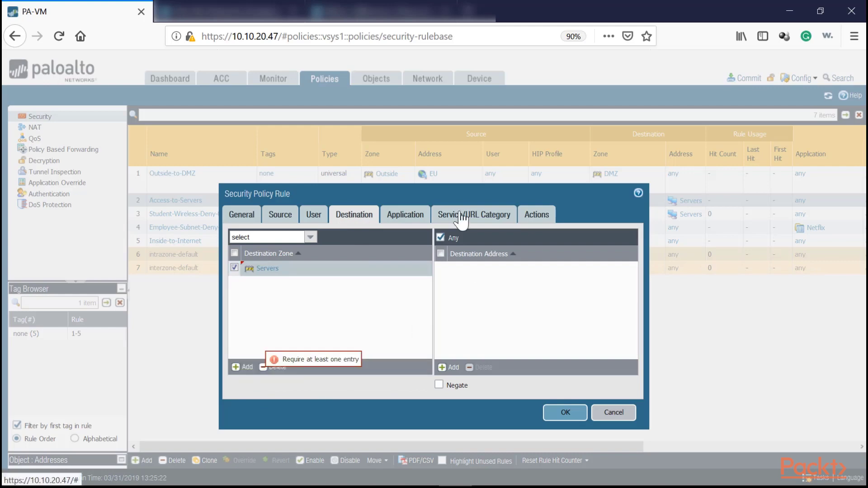
Step: Create an IP Netmask address object named HR-Server with the address 10.30.0.10 as the rule's destination address
{"action": "left_click", "coordinate": [455, 367]}
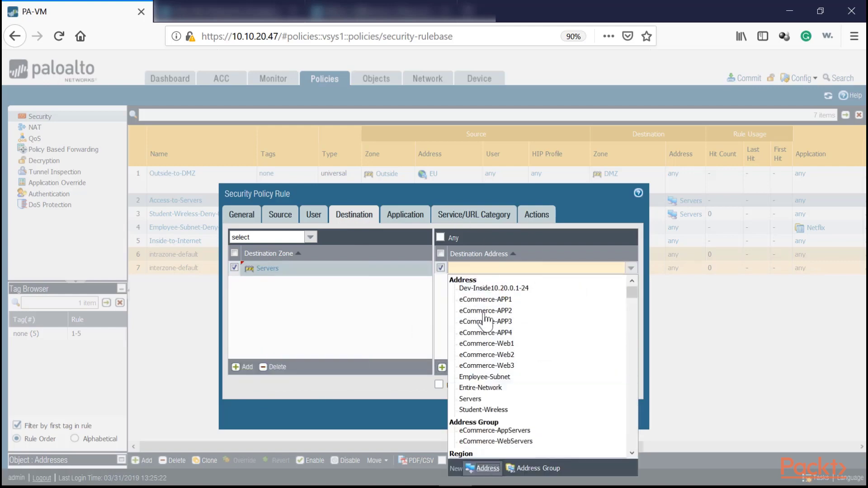
{"action": "left_click", "coordinate": [484, 468]}
{"action": "left_click", "coordinate": [413, 217]}
{"action": "type", "text": "HR-Server"}
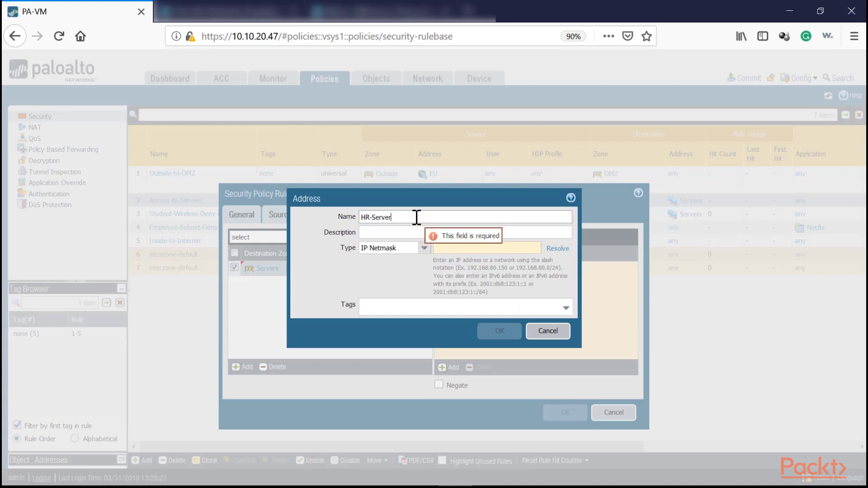
{"action": "left_click_drag", "start_coordinate": [440, 199], "coordinate": [283, 189]}
{"action": "left_click", "coordinate": [302, 237]}
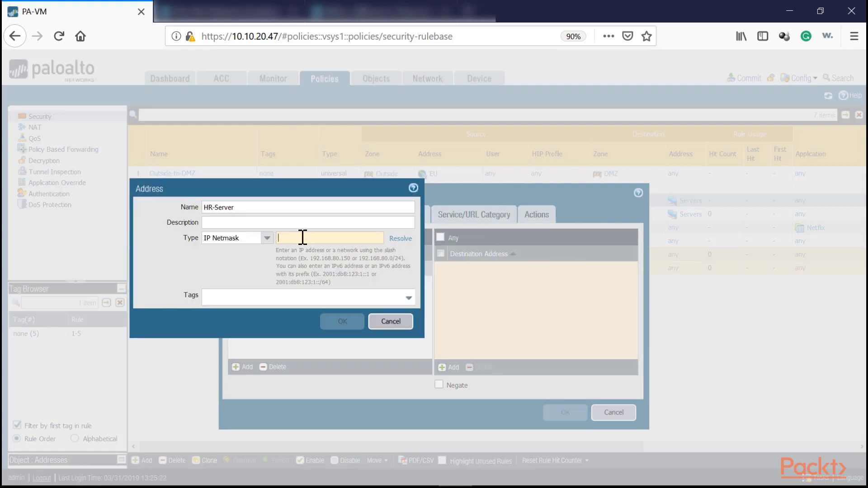
{"action": "type", "text": "10.30."}
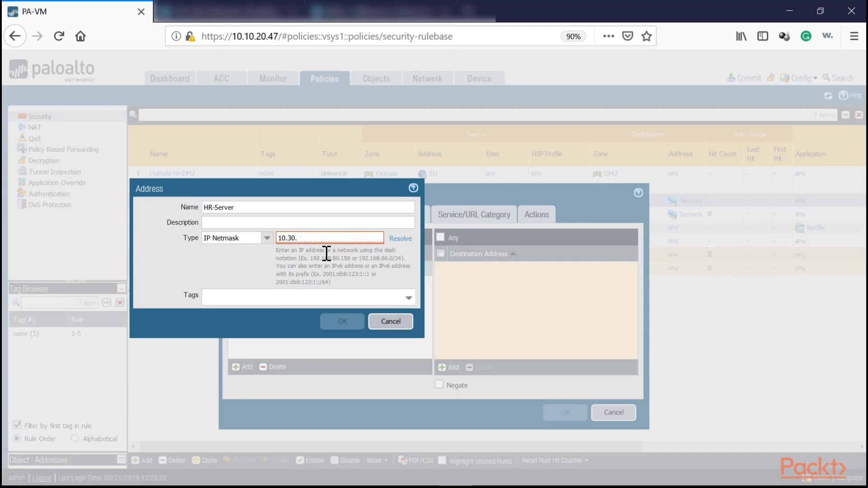
{"action": "type", "text": "0.10/32"}
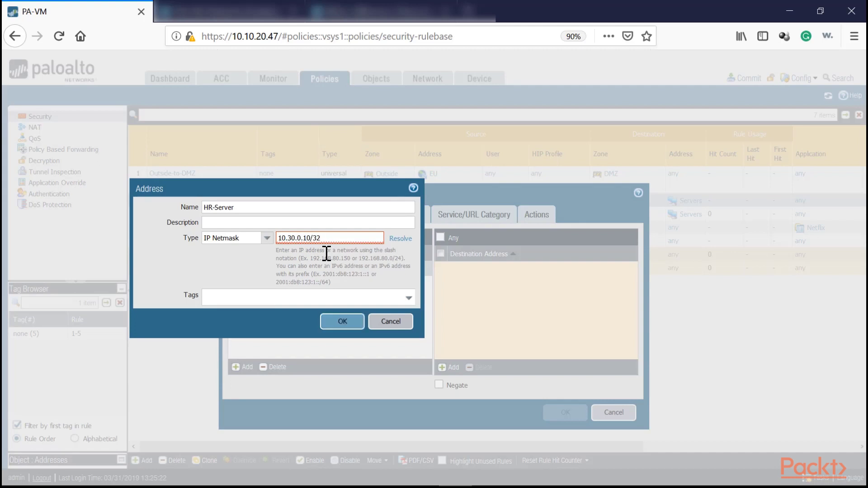
{"action": "left_click_drag", "start_coordinate": [310, 238], "coordinate": [332, 237]}
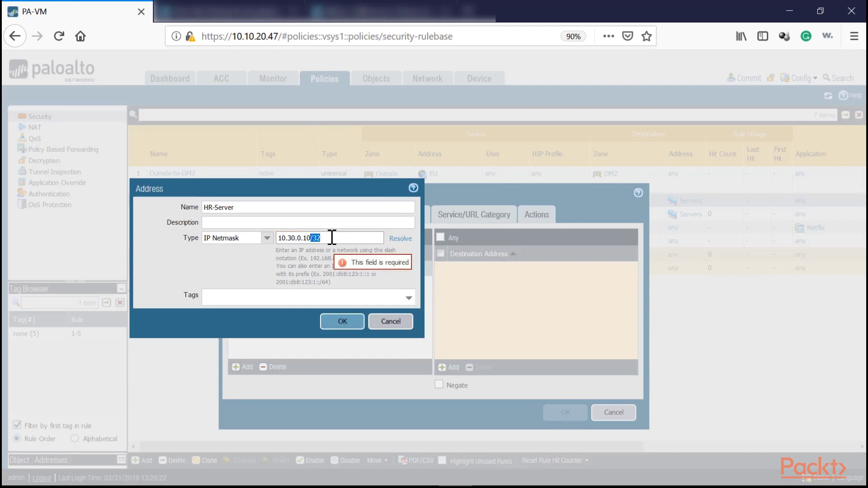
{"action": "key", "text": "BackSpace"}
{"action": "key", "text": "Return"}
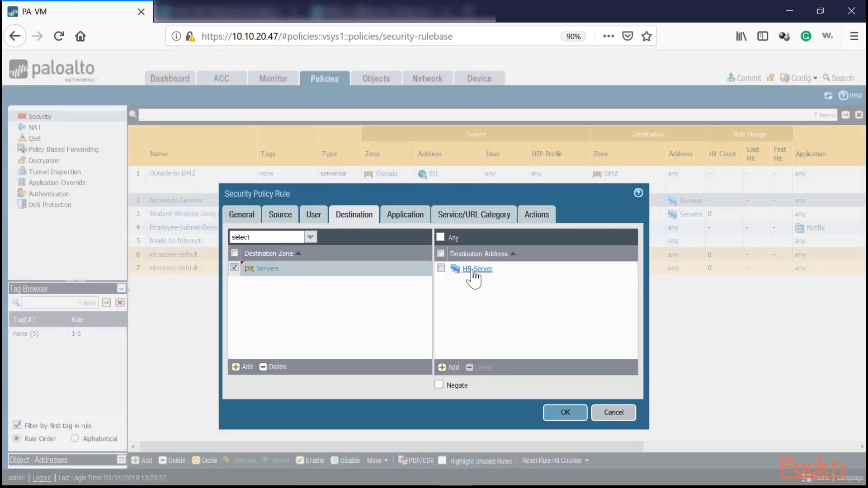
Step: Leave the rule's application settings as they are and set its service to any
{"action": "left_click", "coordinate": [419, 222]}
{"action": "left_click", "coordinate": [469, 221]}
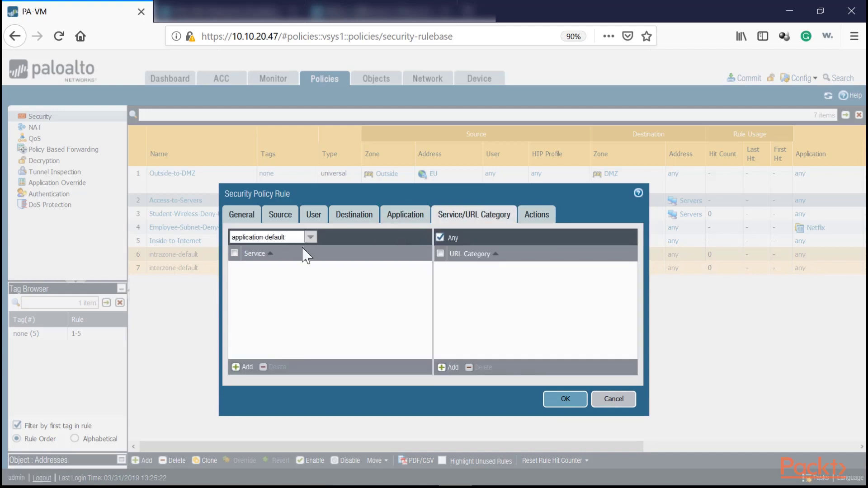
{"action": "left_click", "coordinate": [310, 237]}
{"action": "left_click", "coordinate": [265, 262]}
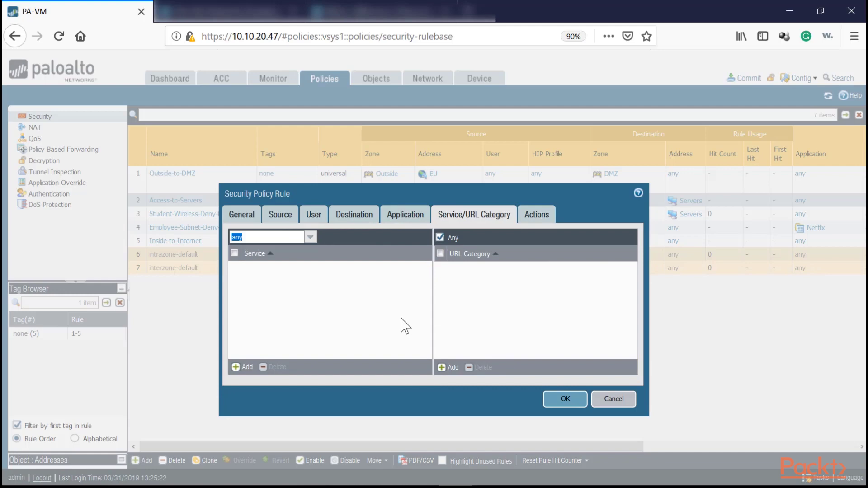
Step: Keep the rule's action as Allow, save the rule, and widen the source User column in the rule list
{"action": "left_click", "coordinate": [537, 216]}
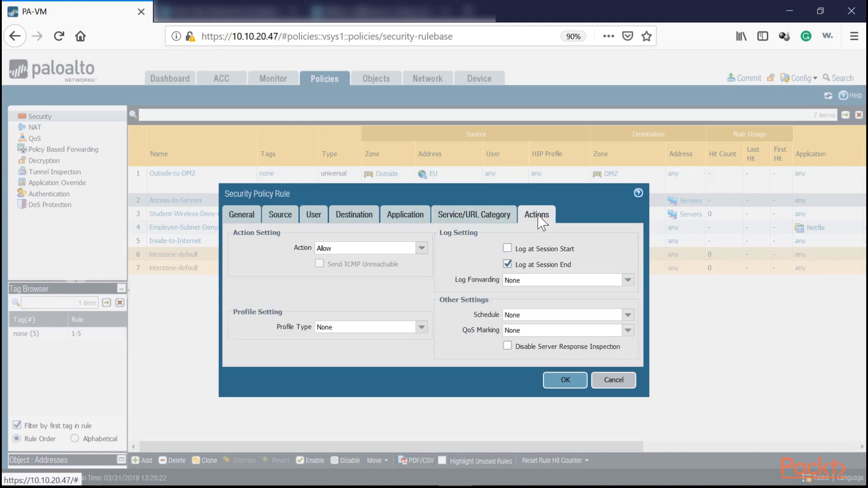
{"action": "left_click", "coordinate": [564, 380]}
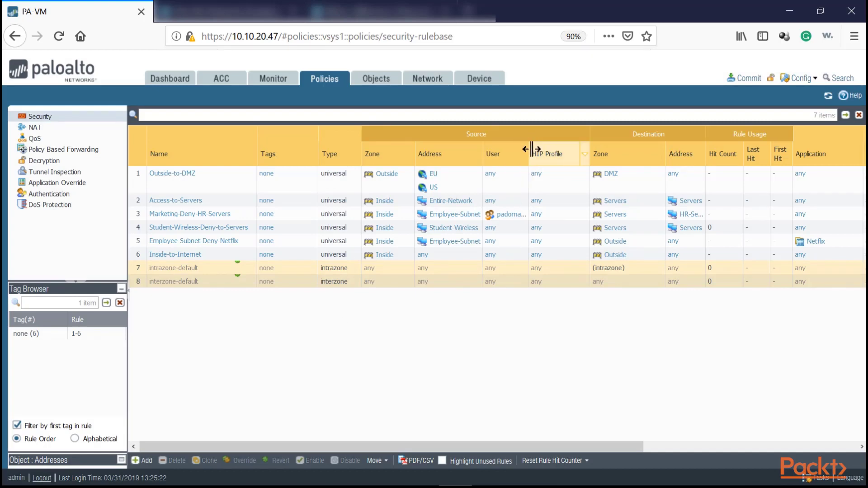
{"action": "left_click_drag", "start_coordinate": [532, 149], "coordinate": [565, 152]}
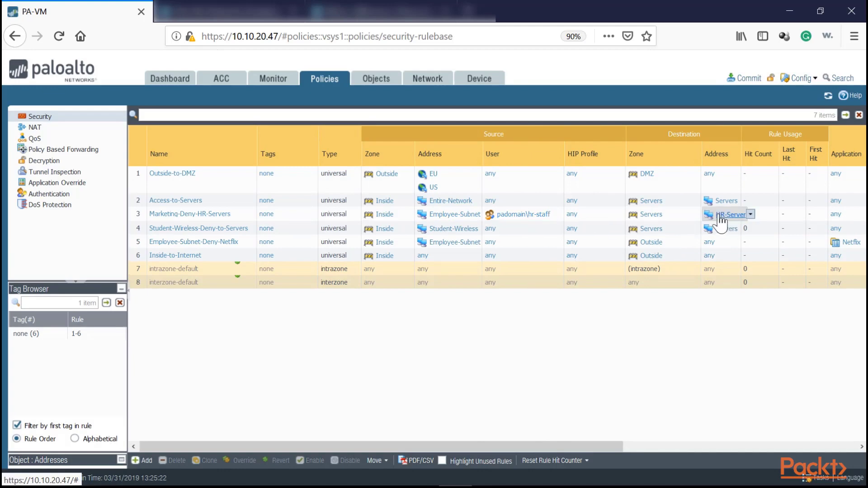
Step: Place the Marketing-Deny-HR-Servers rule directly above Access-to-Servers and rename it HR-Allow-HR-Servers
{"action": "left_click", "coordinate": [223, 199]}
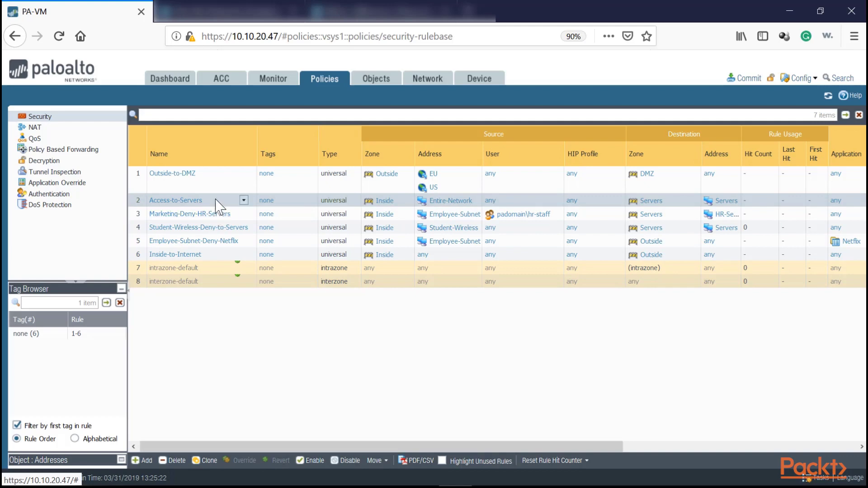
{"action": "left_click_drag", "start_coordinate": [215, 203], "coordinate": [233, 267]}
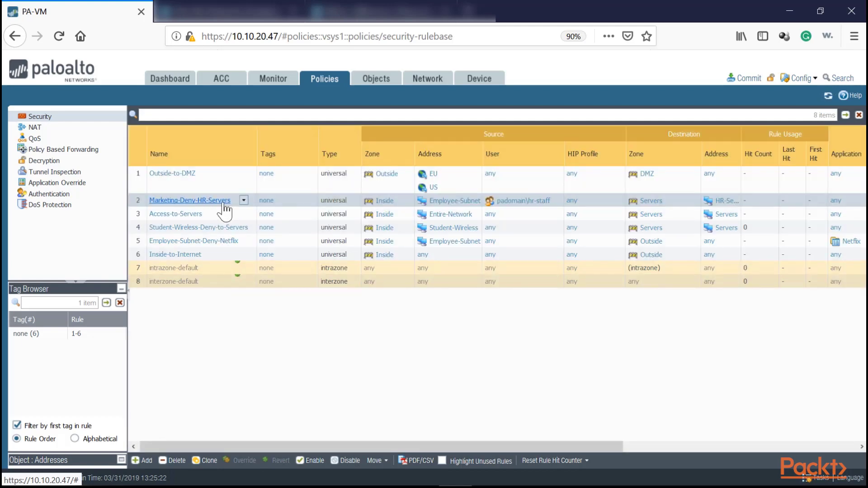
{"action": "left_click", "coordinate": [198, 206]}
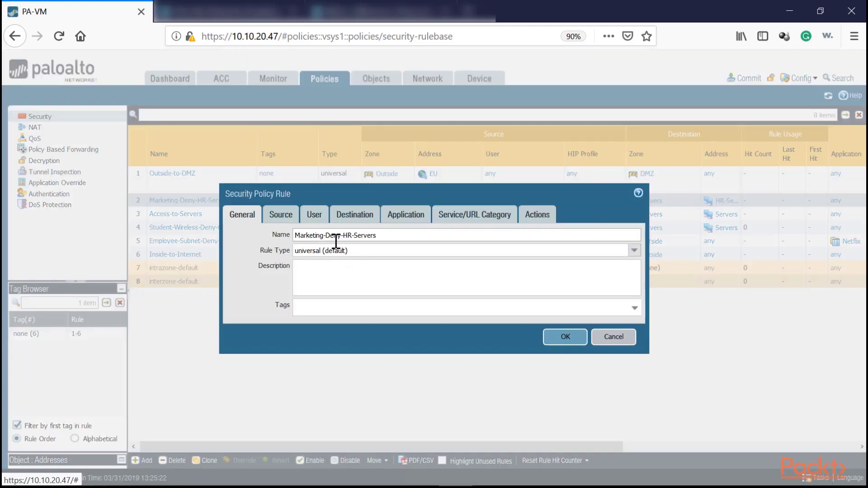
{"action": "left_click_drag", "start_coordinate": [341, 235], "coordinate": [294, 235]}
{"action": "type", "text": "HR-Allow"}
{"action": "left_click", "coordinate": [566, 337]}
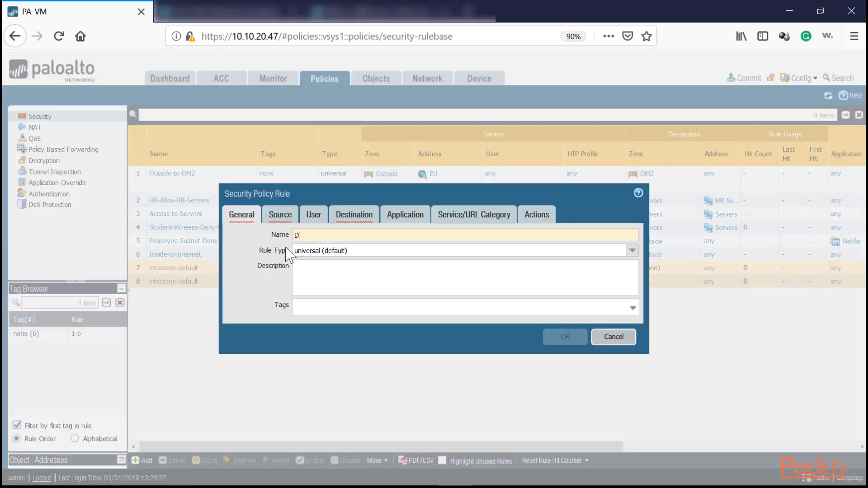
Step: Add a security rule named Deny-Access-to-HR_Servers with Inside as its source zone
{"action": "type", "text": "-Access-to-HR_Servers"}
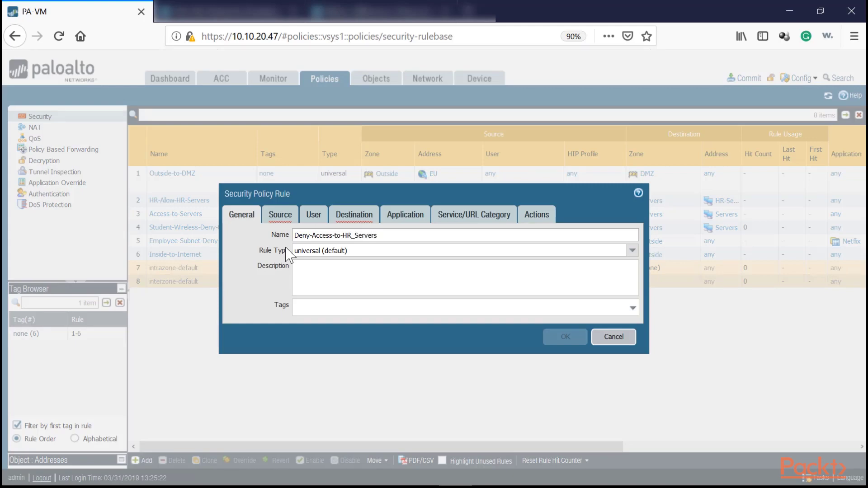
{"action": "left_click", "coordinate": [280, 215]}
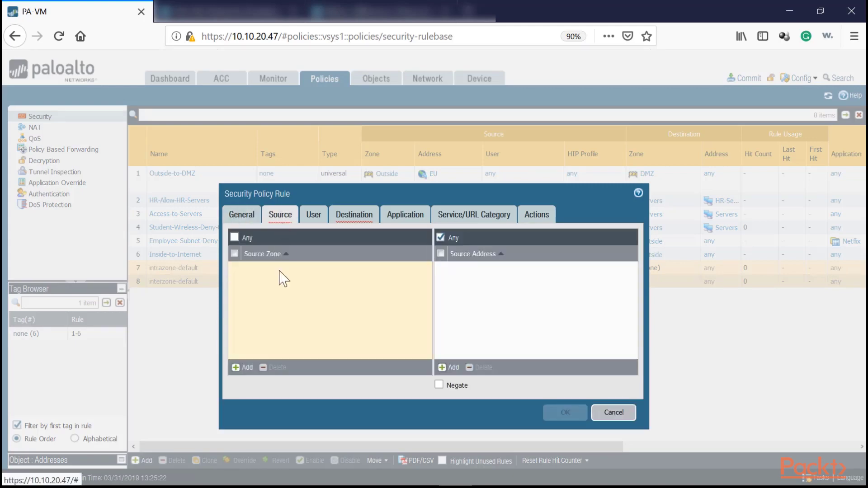
{"action": "left_click", "coordinate": [240, 369]}
{"action": "left_click", "coordinate": [254, 303]}
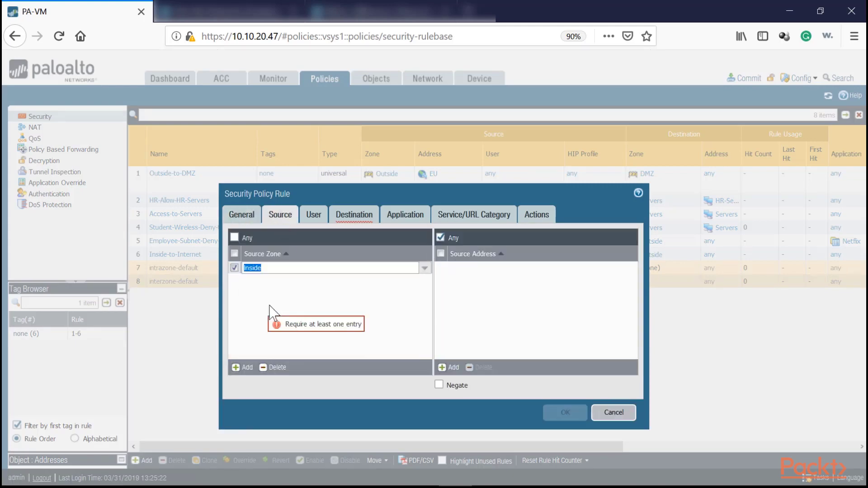
Step: Set the source address of the new deny rule to Employee-Subnet
{"action": "left_click", "coordinate": [488, 311]}
{"action": "left_click", "coordinate": [451, 368]}
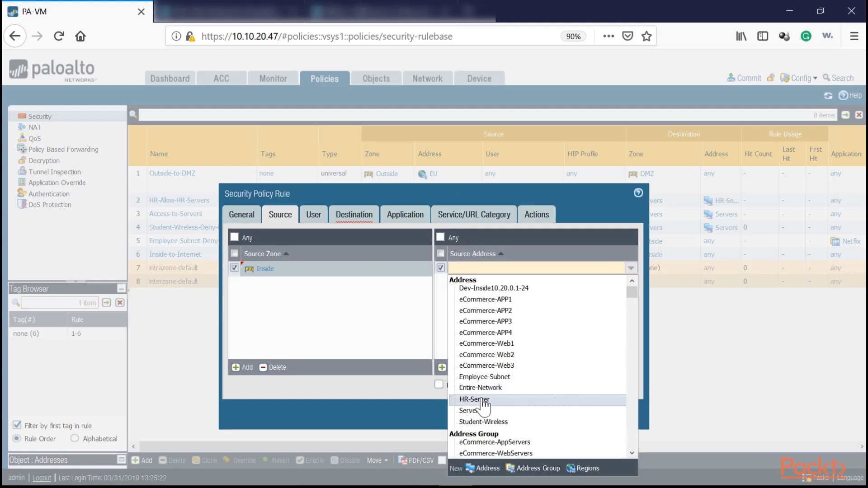
{"action": "left_click", "coordinate": [458, 381]}
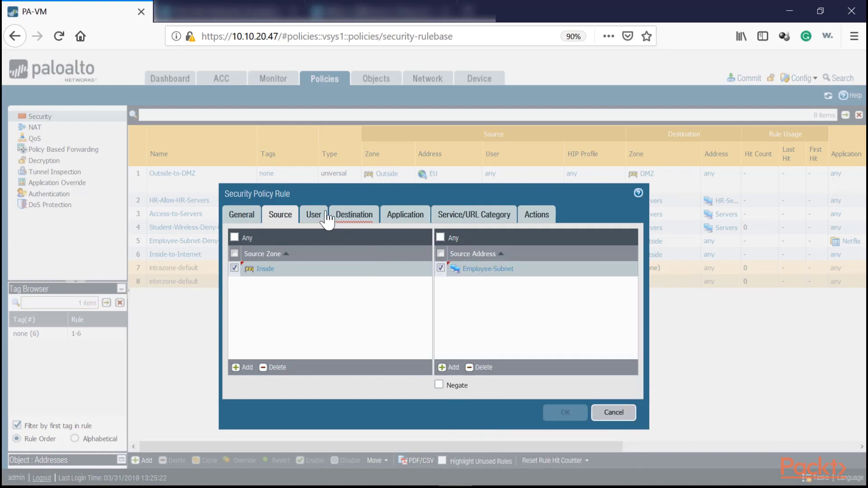
Step: Set the rule's destination zone to Servers and its destination address to HR-Server
{"action": "left_click", "coordinate": [345, 219]}
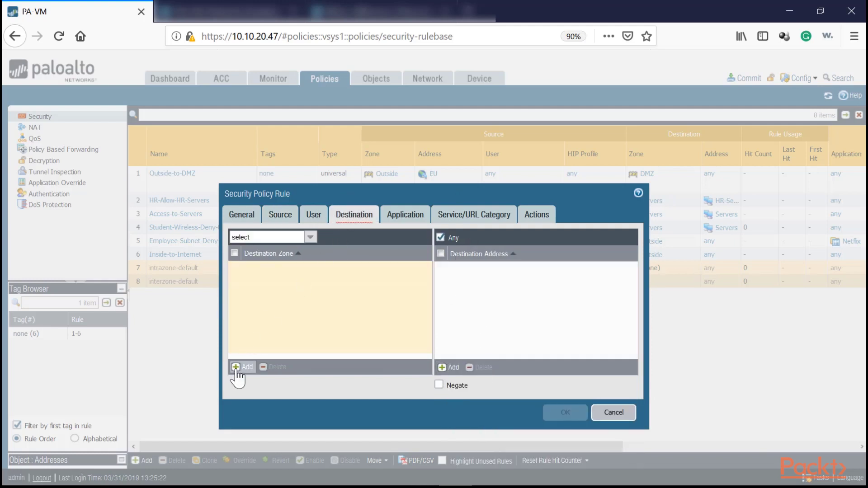
{"action": "left_click", "coordinate": [236, 367]}
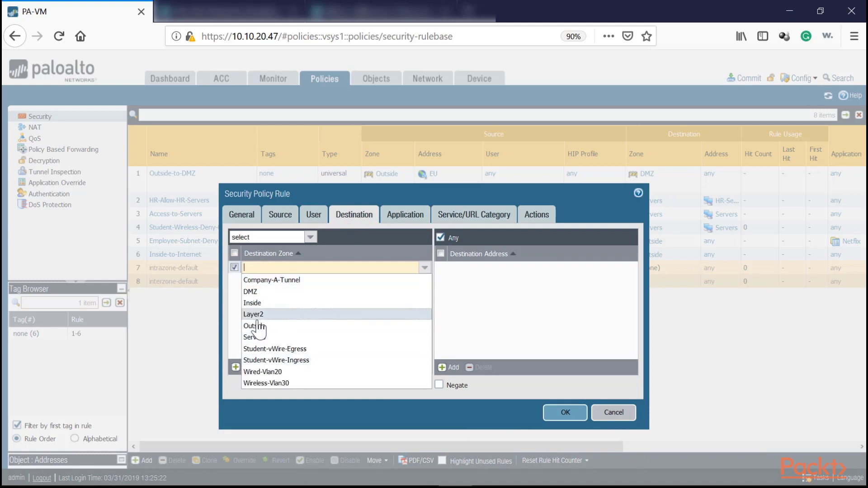
{"action": "left_click", "coordinate": [256, 338]}
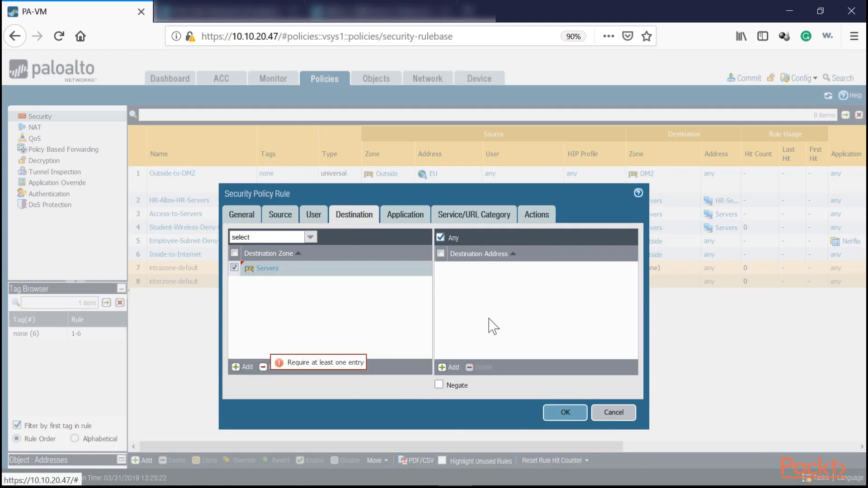
{"action": "left_click", "coordinate": [450, 367]}
{"action": "left_click", "coordinate": [471, 335]}
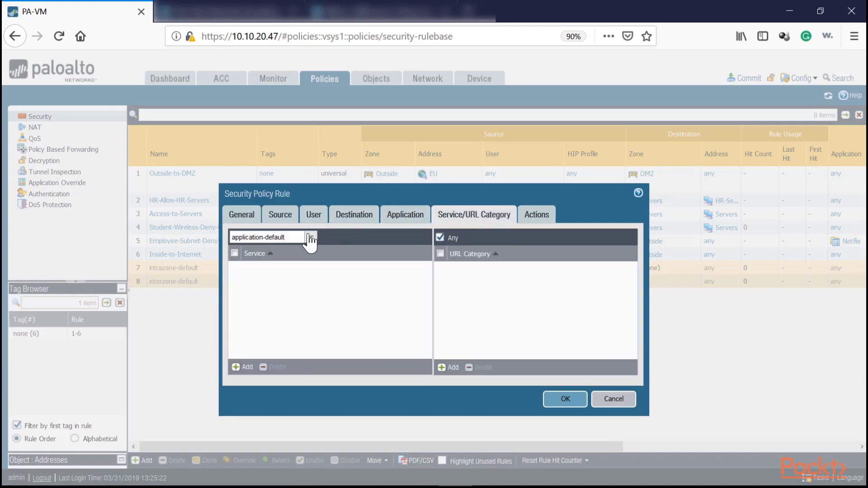
Step: Set the rule's service to any and its action to Deny, and save the rule
{"action": "left_click", "coordinate": [311, 237]}
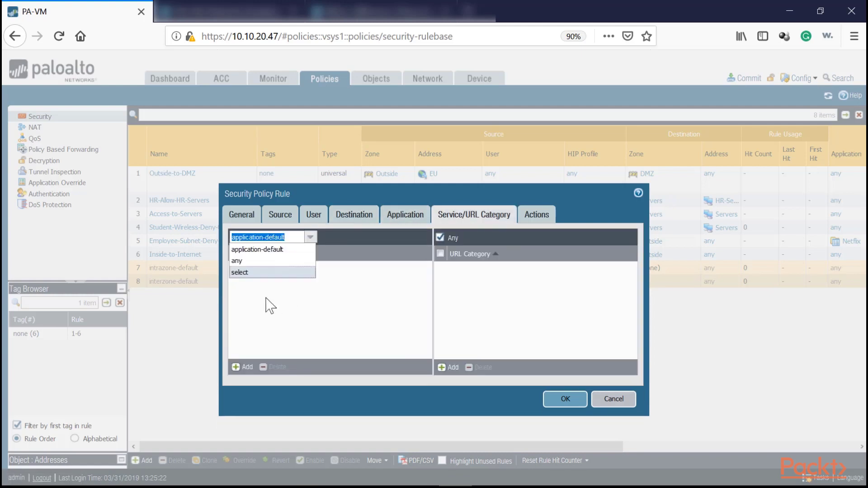
{"action": "left_click", "coordinate": [261, 261]}
{"action": "left_click", "coordinate": [536, 215]}
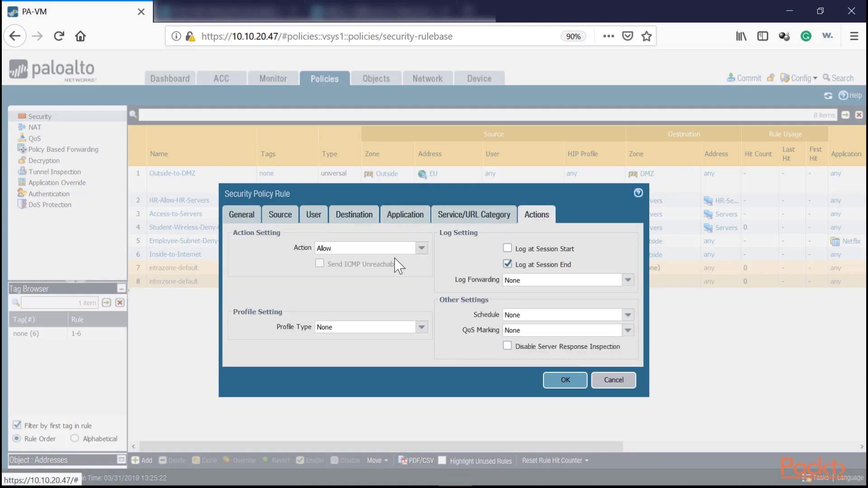
{"action": "left_click", "coordinate": [422, 248]}
{"action": "left_click", "coordinate": [326, 261]}
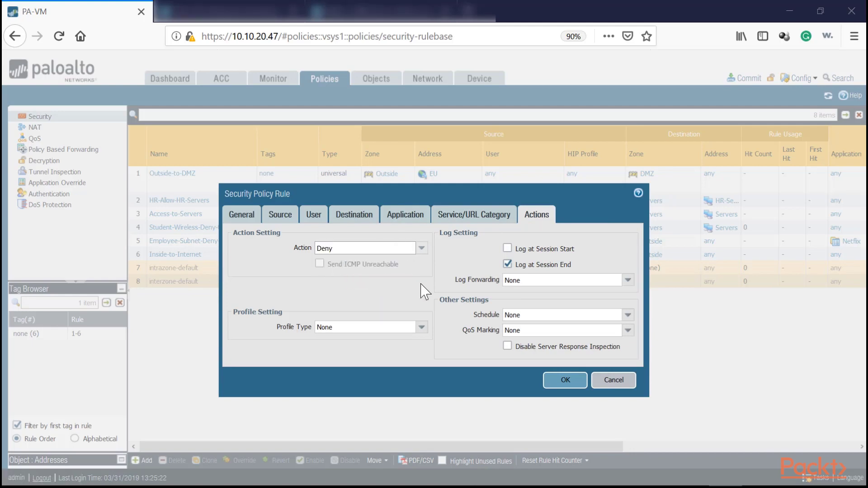
{"action": "left_click", "coordinate": [560, 383]}
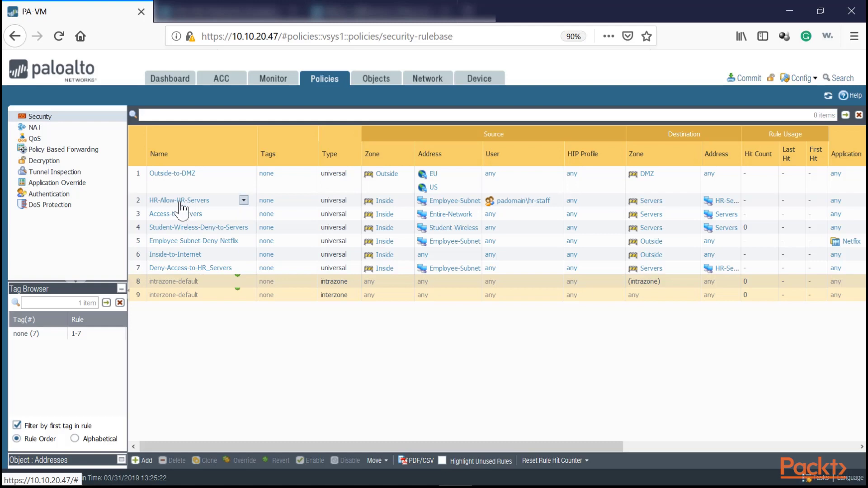
Step: Move the Deny-Access-to-HR_Servers rule directly below HR-Allow-HR-Servers and above Access-to-Servers
{"action": "left_click", "coordinate": [216, 203]}
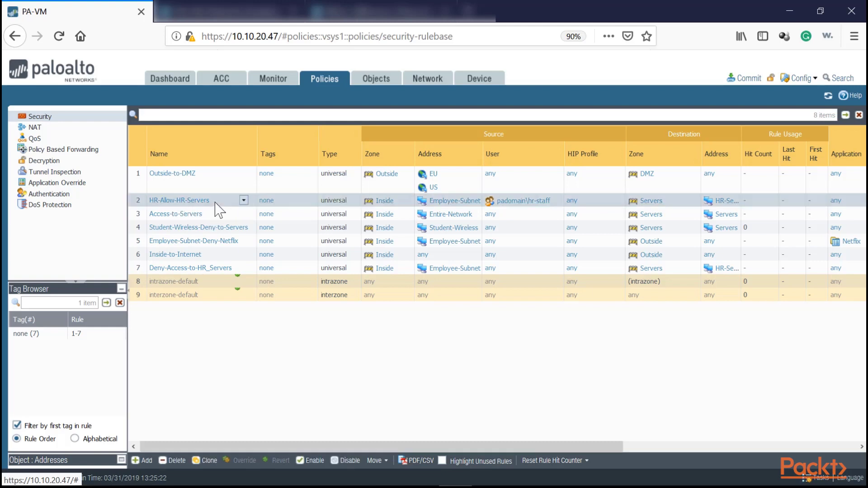
{"action": "left_click", "coordinate": [217, 214]}
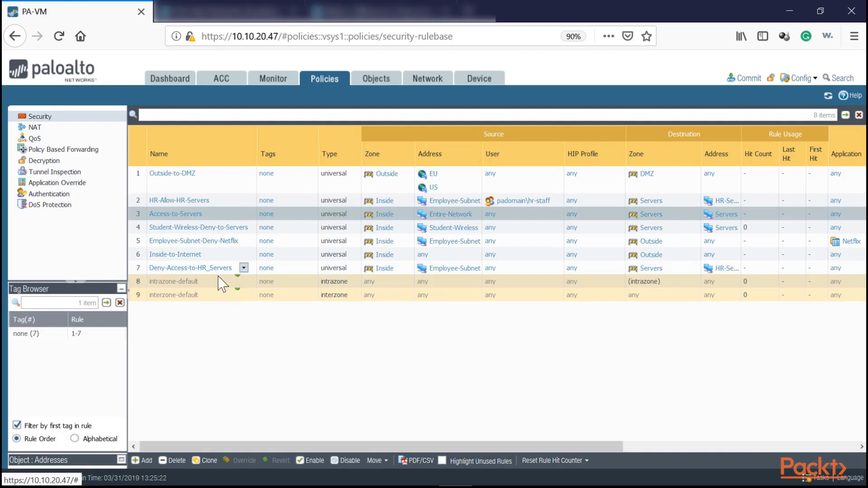
{"action": "mouse_move", "coordinate": [229, 447]}
{"action": "left_mouse_down"}
{"action": "mouse_move", "coordinate": [398, 446]}
{"action": "mouse_move", "coordinate": [217, 446]}
{"action": "left_mouse_up"}
{"action": "left_click_drag", "start_coordinate": [147, 270], "coordinate": [144, 213]}
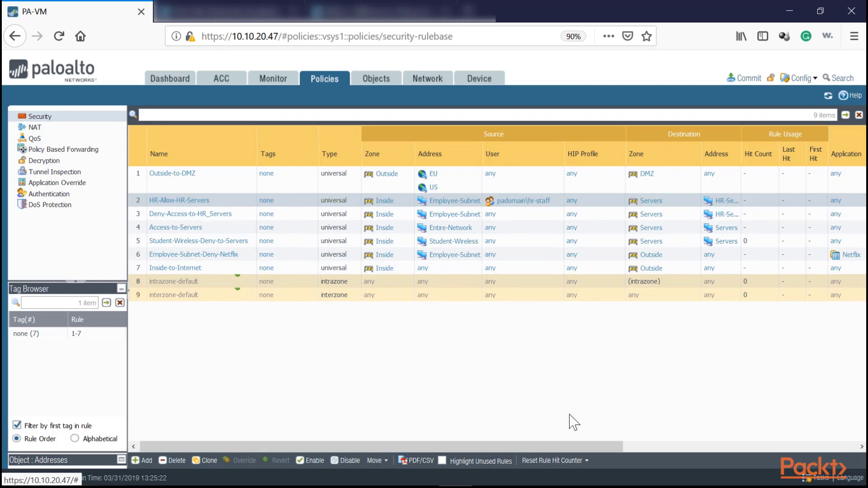
Step: Review the actions, destinations and order of the HR-Allow-HR-Servers, Deny-Access-to-HR_Servers and Access-to-Servers rules
{"action": "left_click_drag", "start_coordinate": [562, 446], "coordinate": [771, 446]}
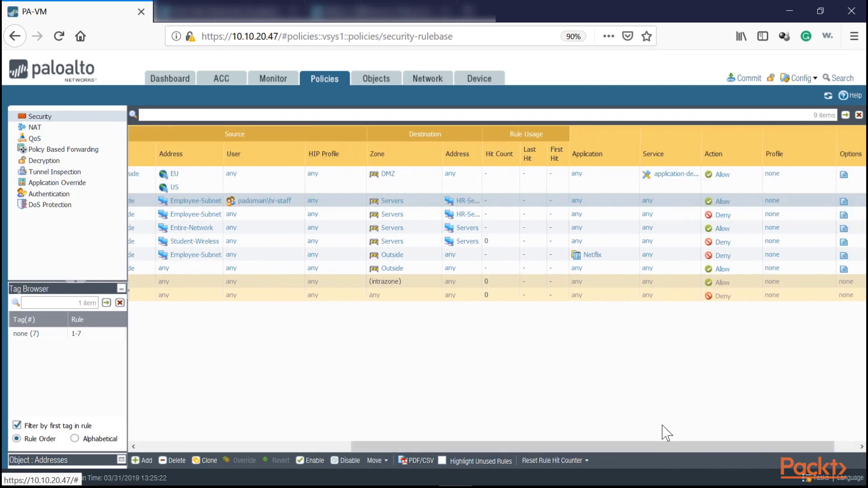
{"action": "left_click_drag", "start_coordinate": [644, 444], "coordinate": [433, 441]}
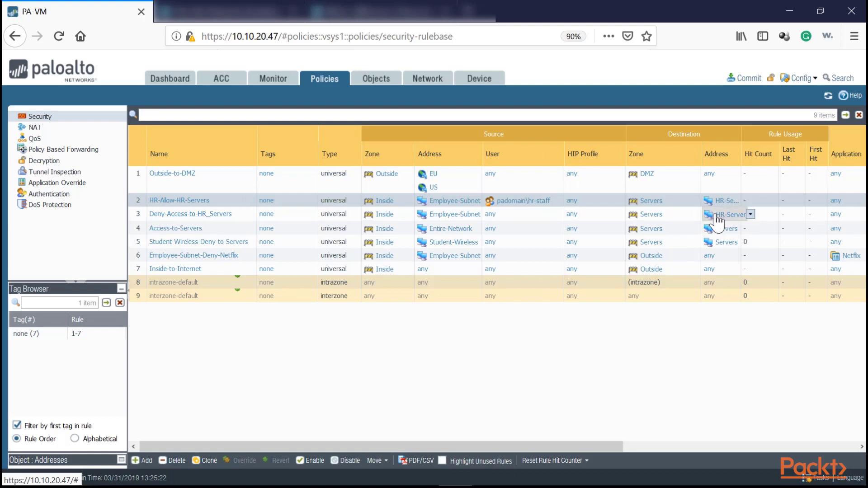
{"action": "left_click", "coordinate": [144, 216]}
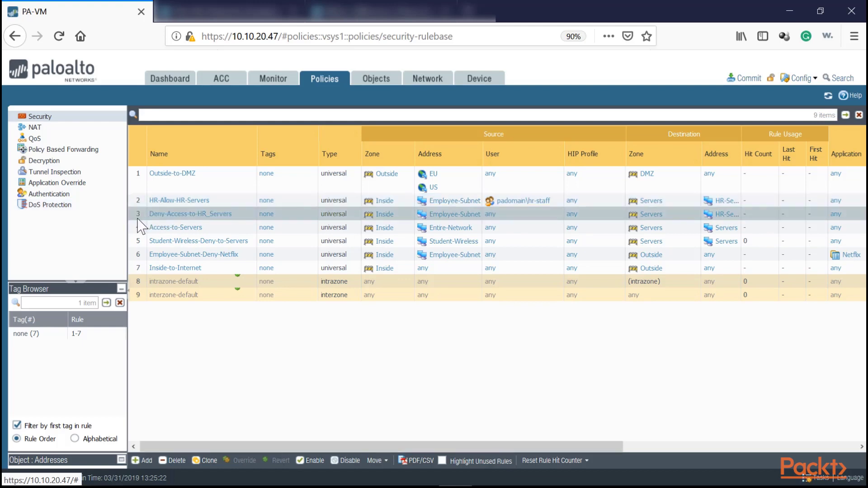
{"action": "left_click", "coordinate": [139, 231]}
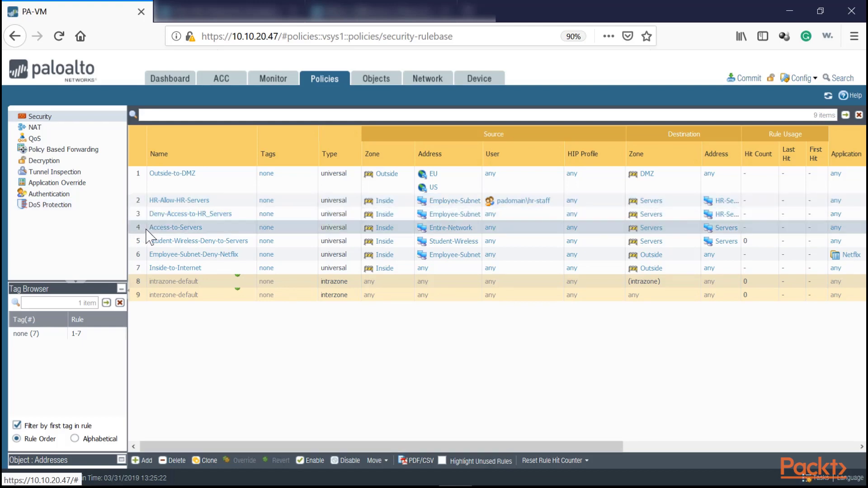